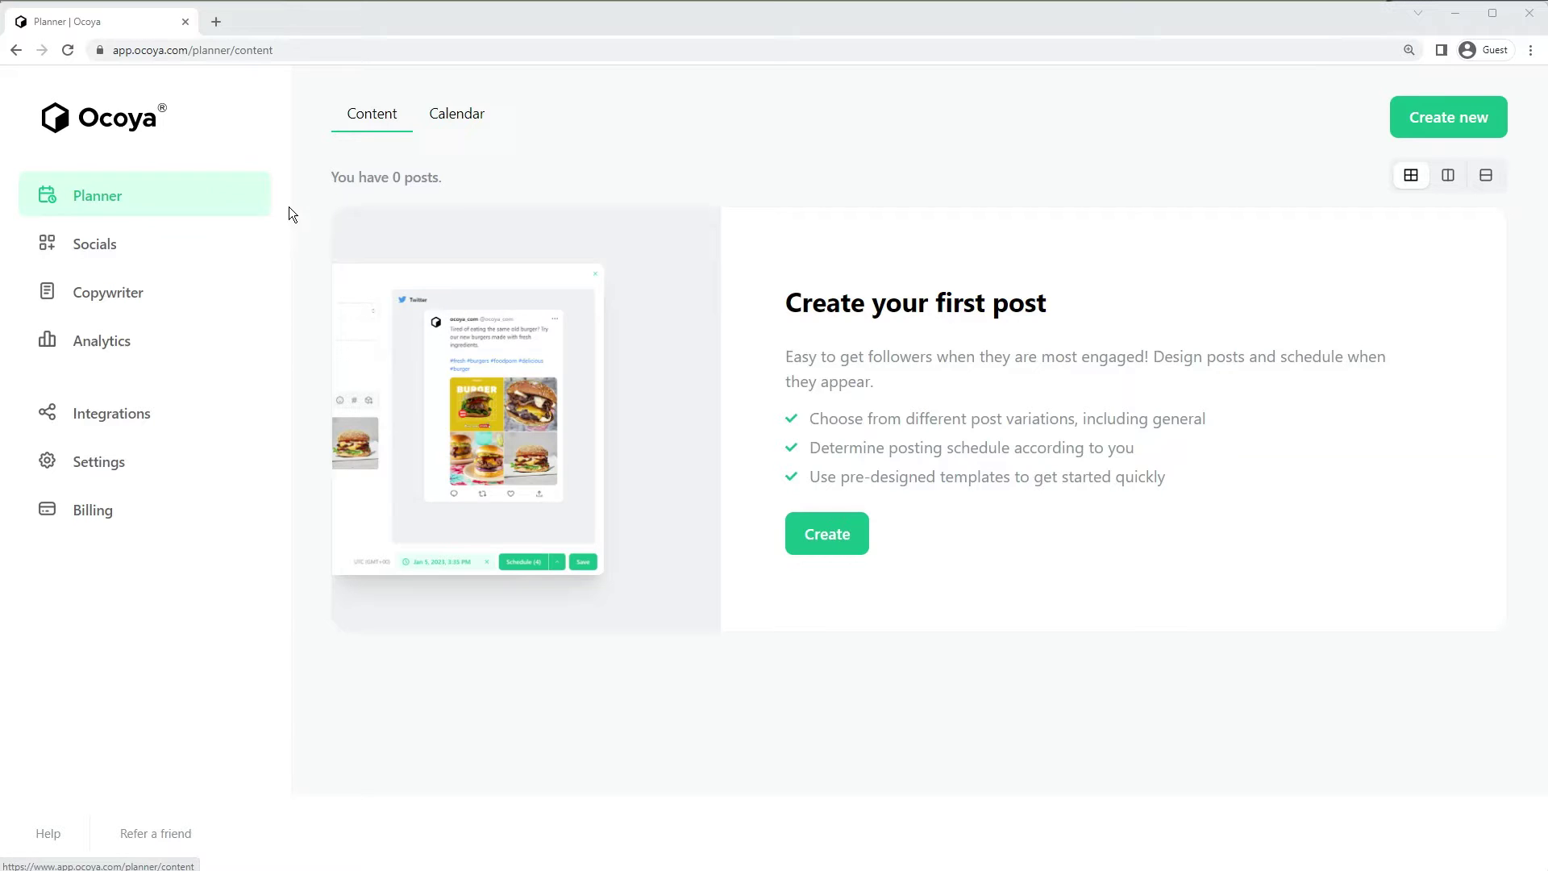
# Step: Create a new post design from the Planner, opening a blank 1080×1080 Instagram canvas
pyautogui.click(833, 533)
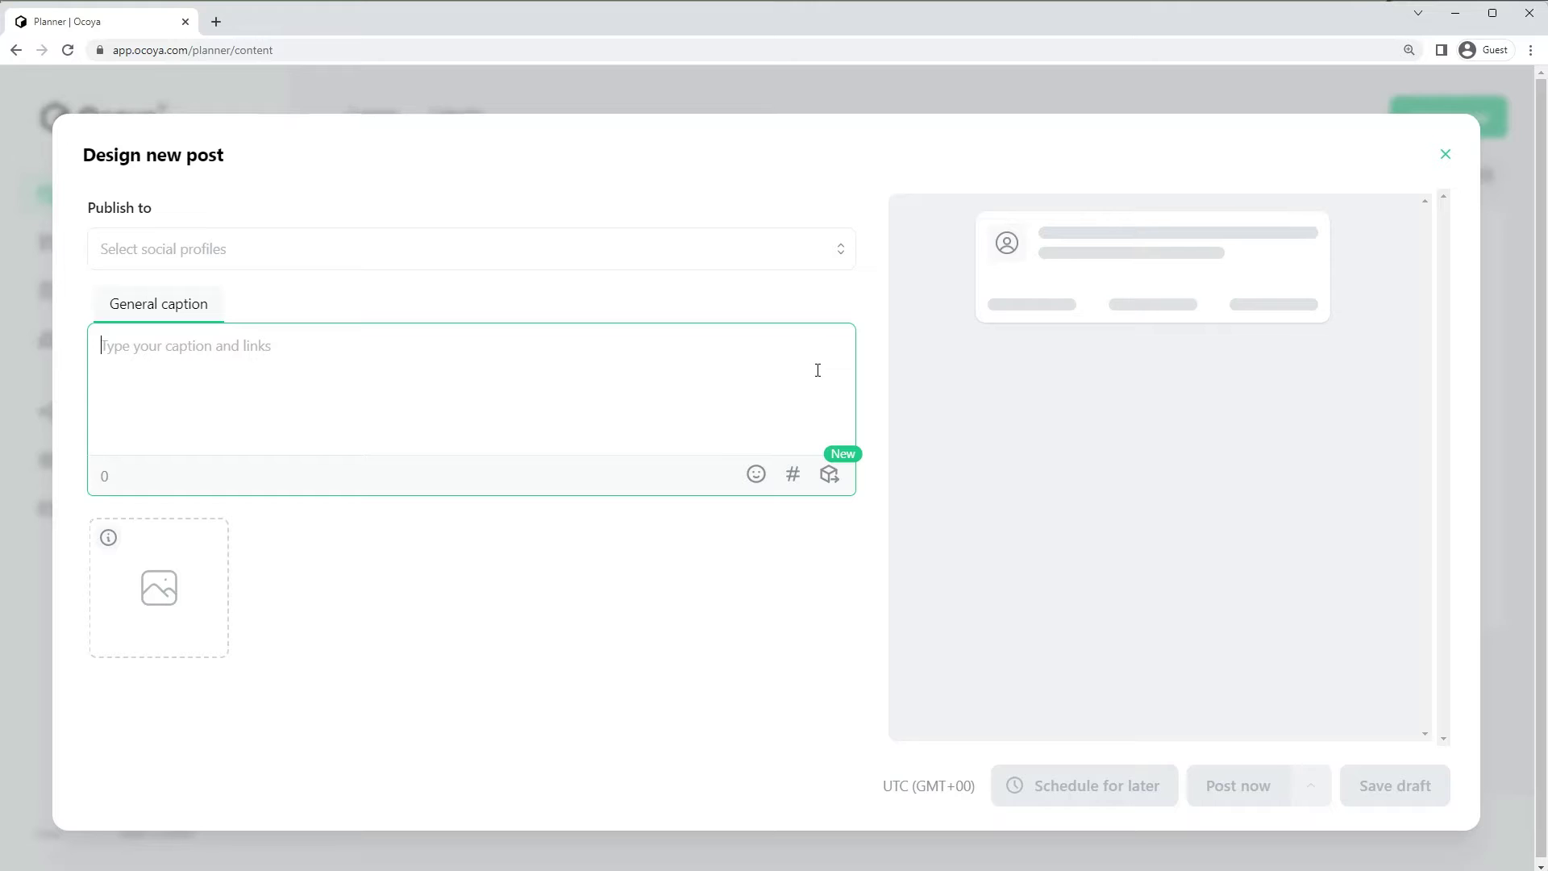
# Step: Open the Design templates plugin to search for necklace templates
pyautogui.click(830, 476)
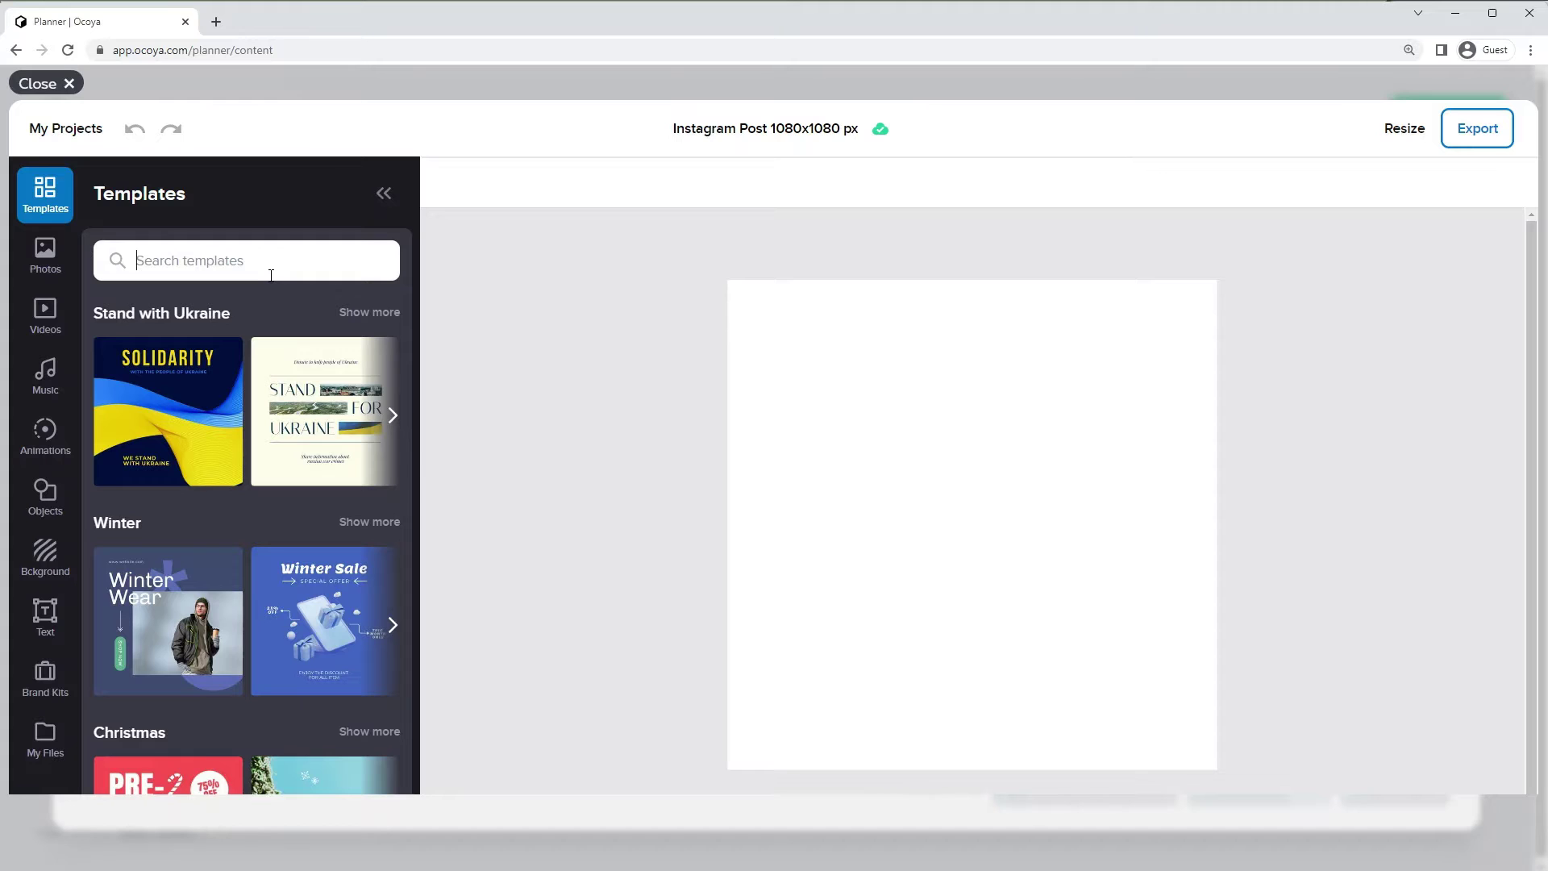
pyautogui.write('necklace')
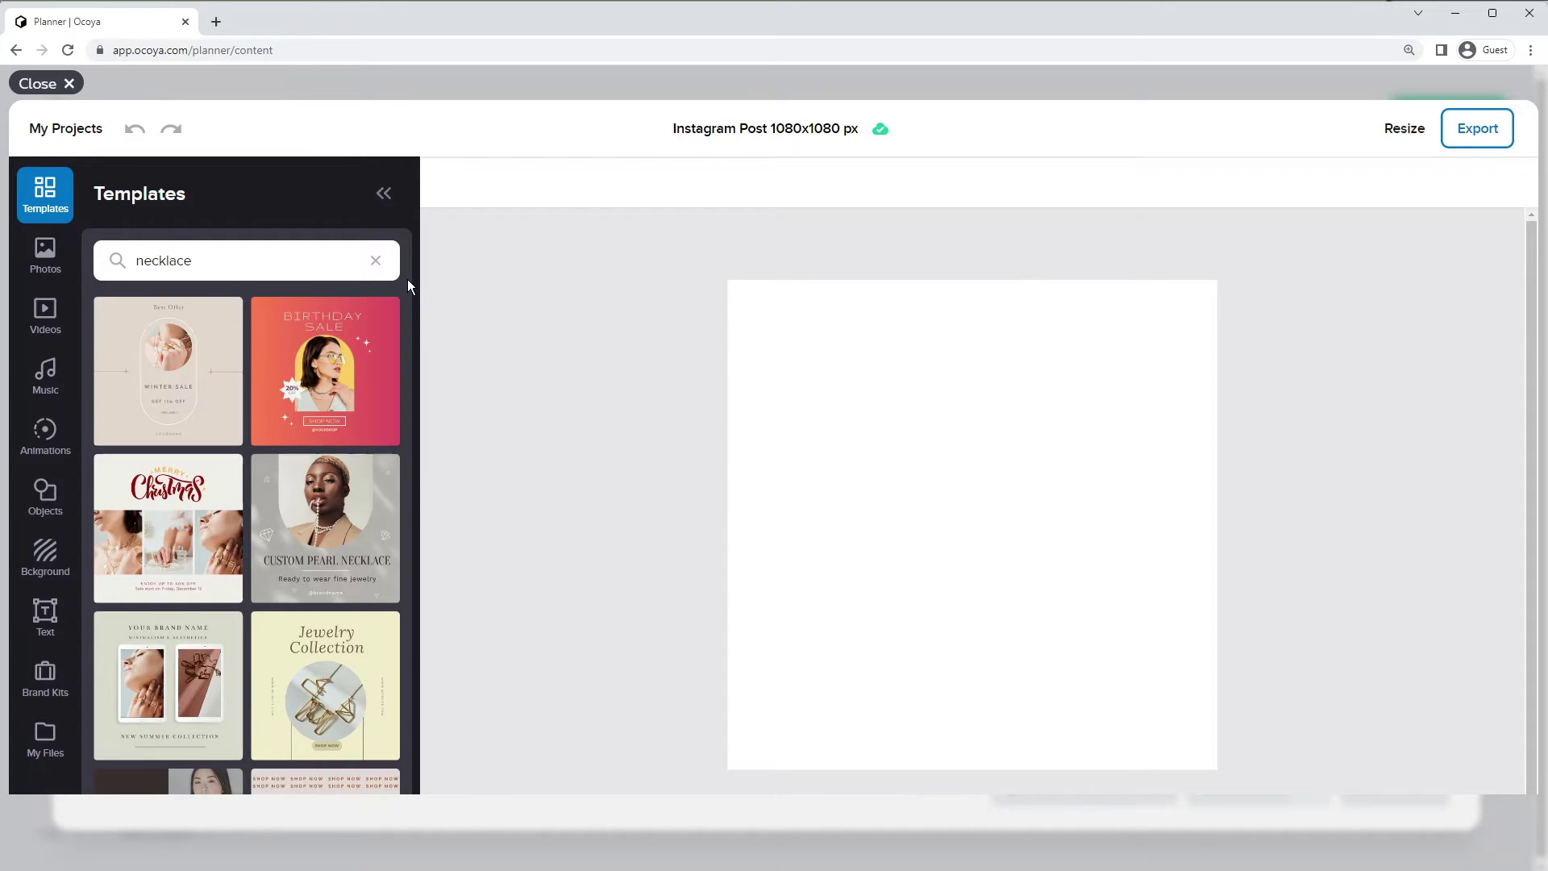
pyautogui.moveTo(325, 370)
pyautogui.scroll(-1, 348, 400)
pyautogui.scroll(-2, 349, 400)
pyautogui.scroll(-2, 349, 400)
pyautogui.scroll(-2, 348, 399)
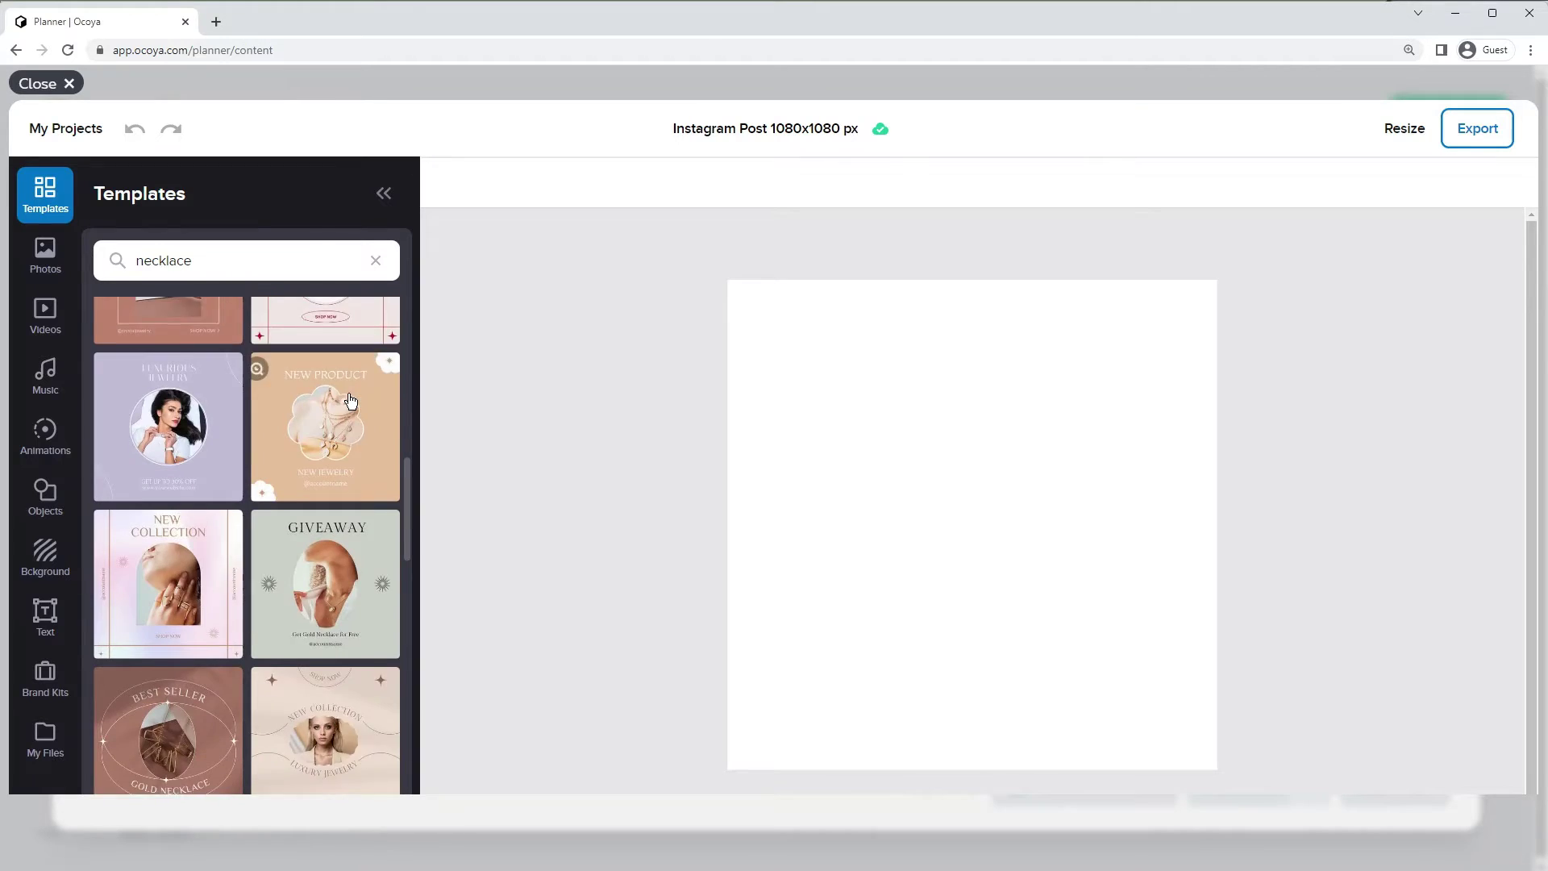
pyautogui.scroll(-2, 349, 401)
pyautogui.scroll(-2, 348, 401)
pyautogui.scroll(-2, 348, 400)
pyautogui.scroll(-2, 348, 404)
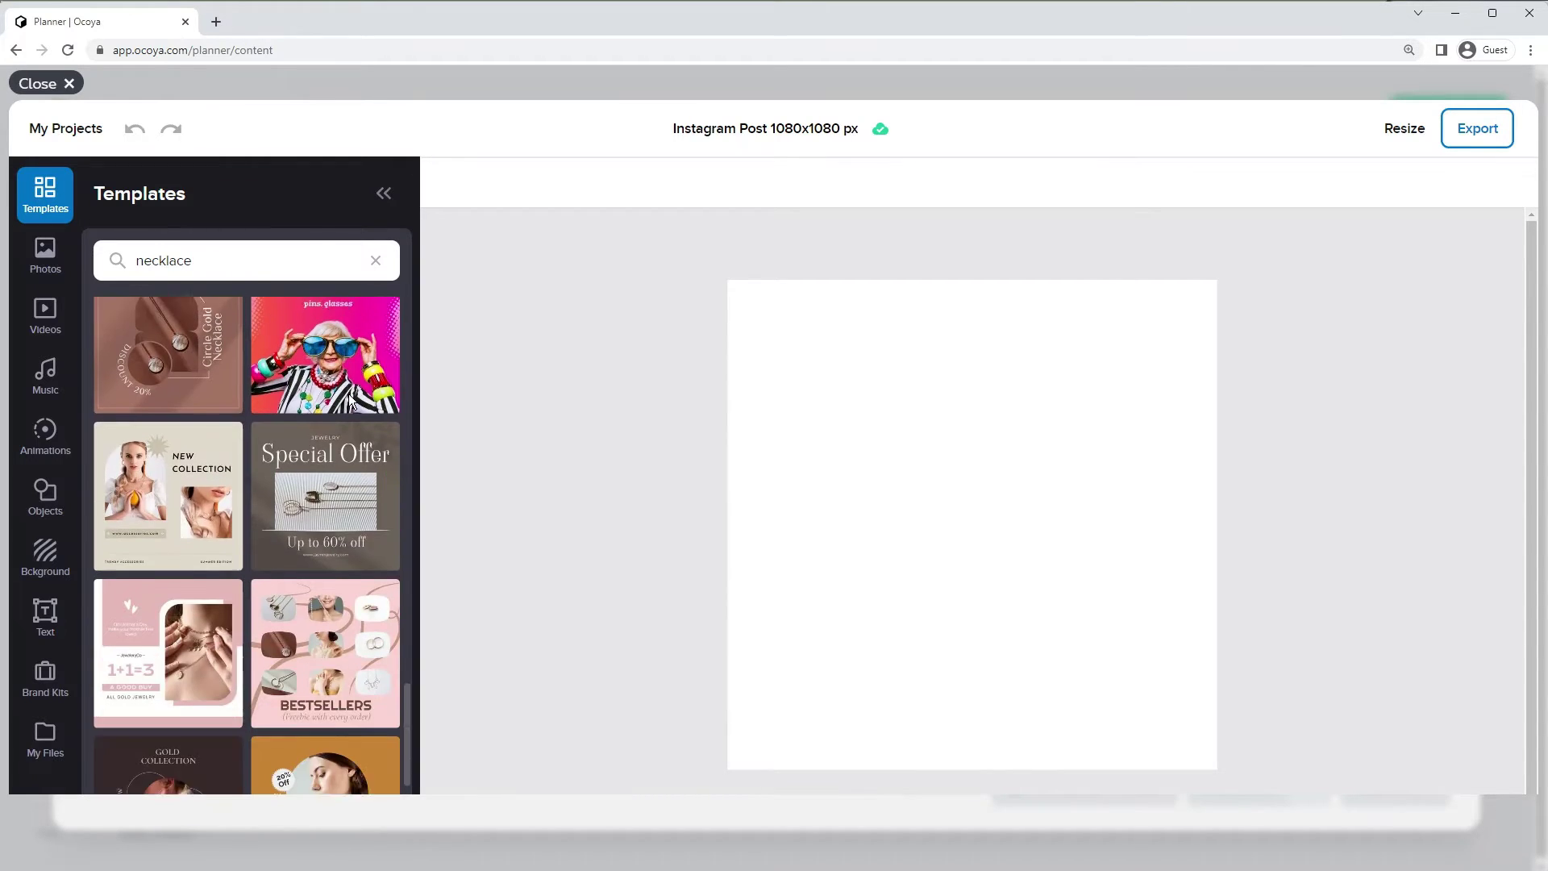
pyautogui.scroll(2, 349, 393)
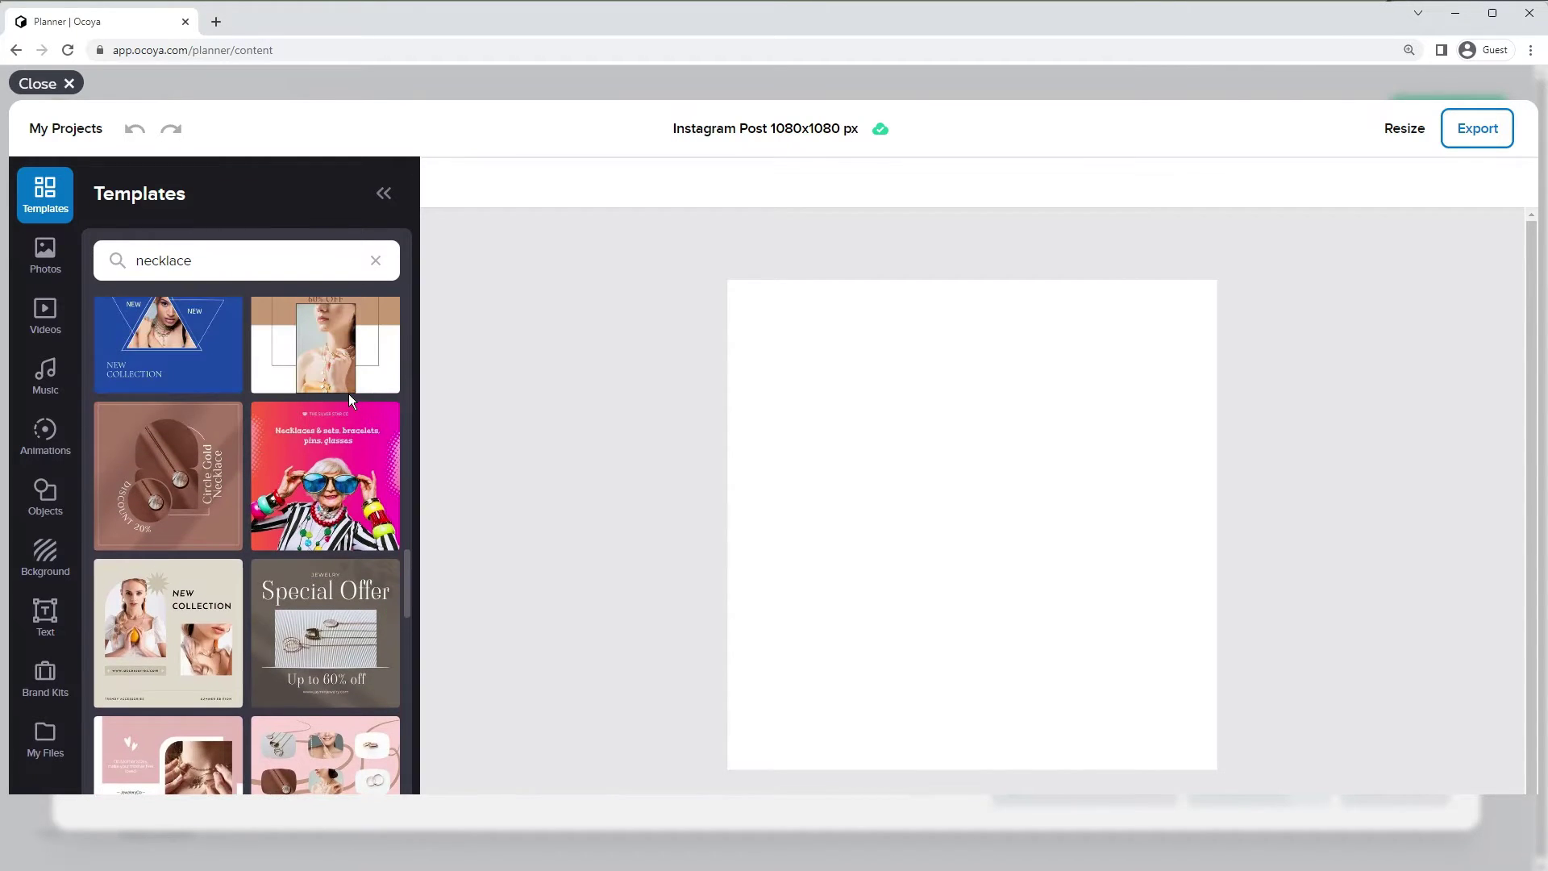
# Step: Apply the pink sunglasses template and make its headline 'Funky necklace sale 50% off everything!!!'
pyautogui.click(334, 485)
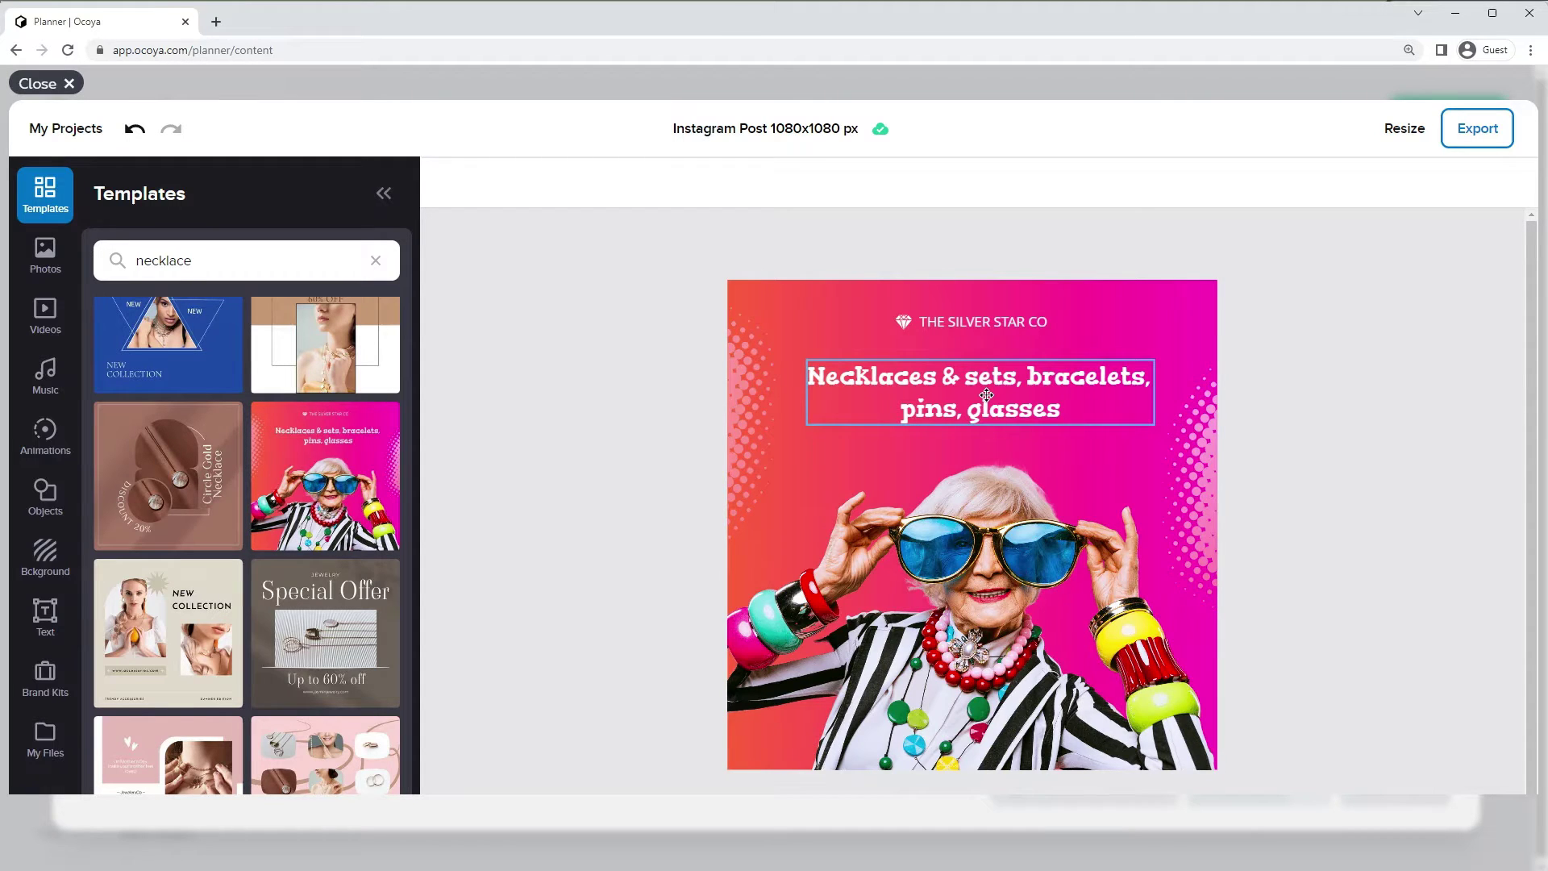
pyautogui.click(986, 395)
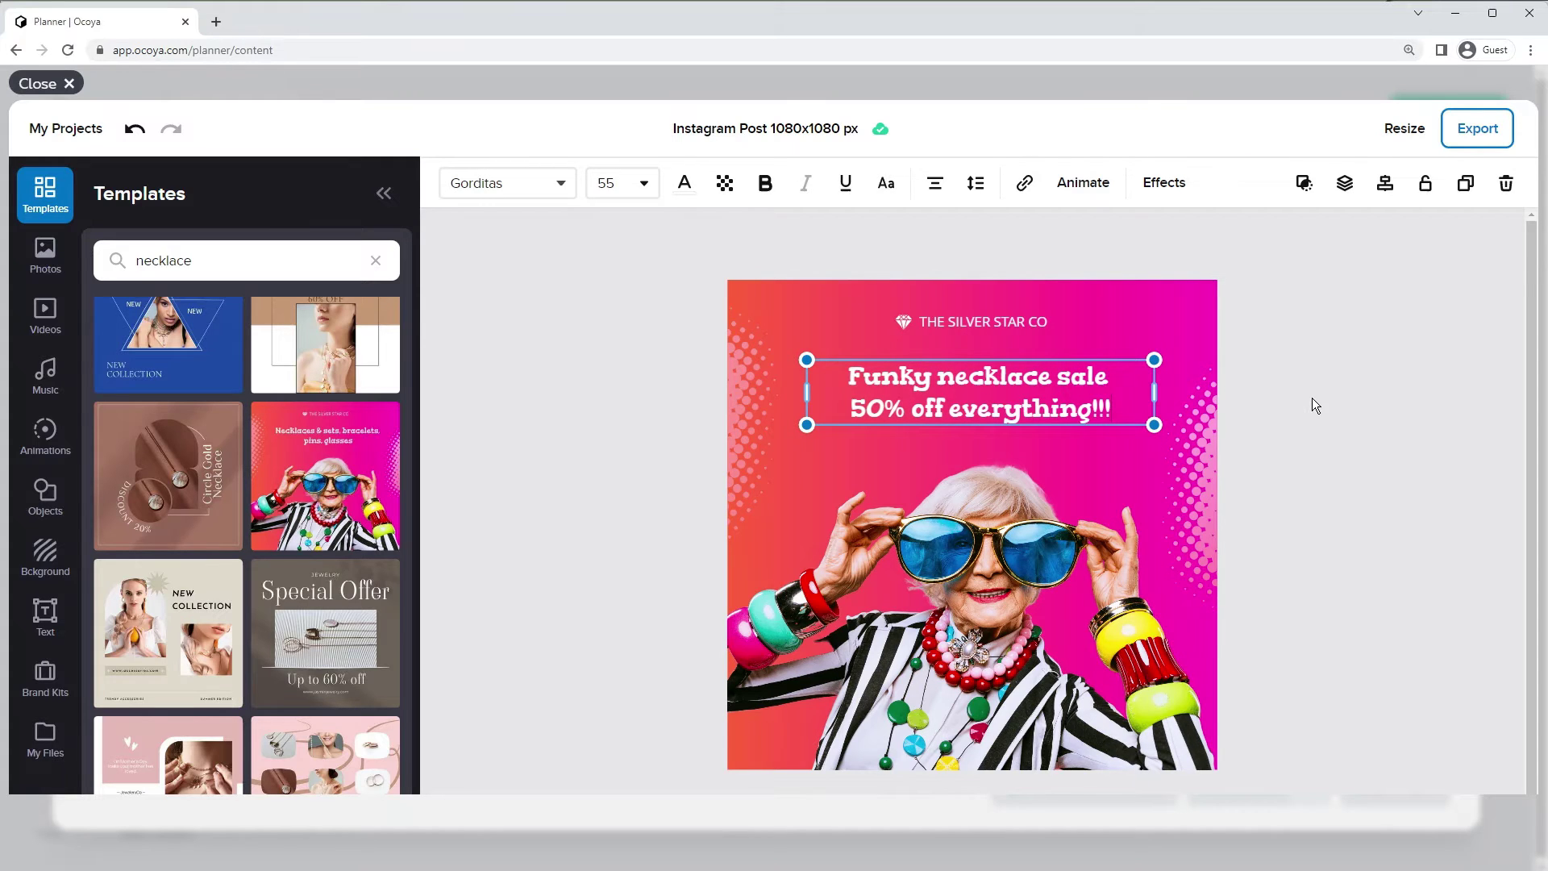
pyautogui.click(1335, 402)
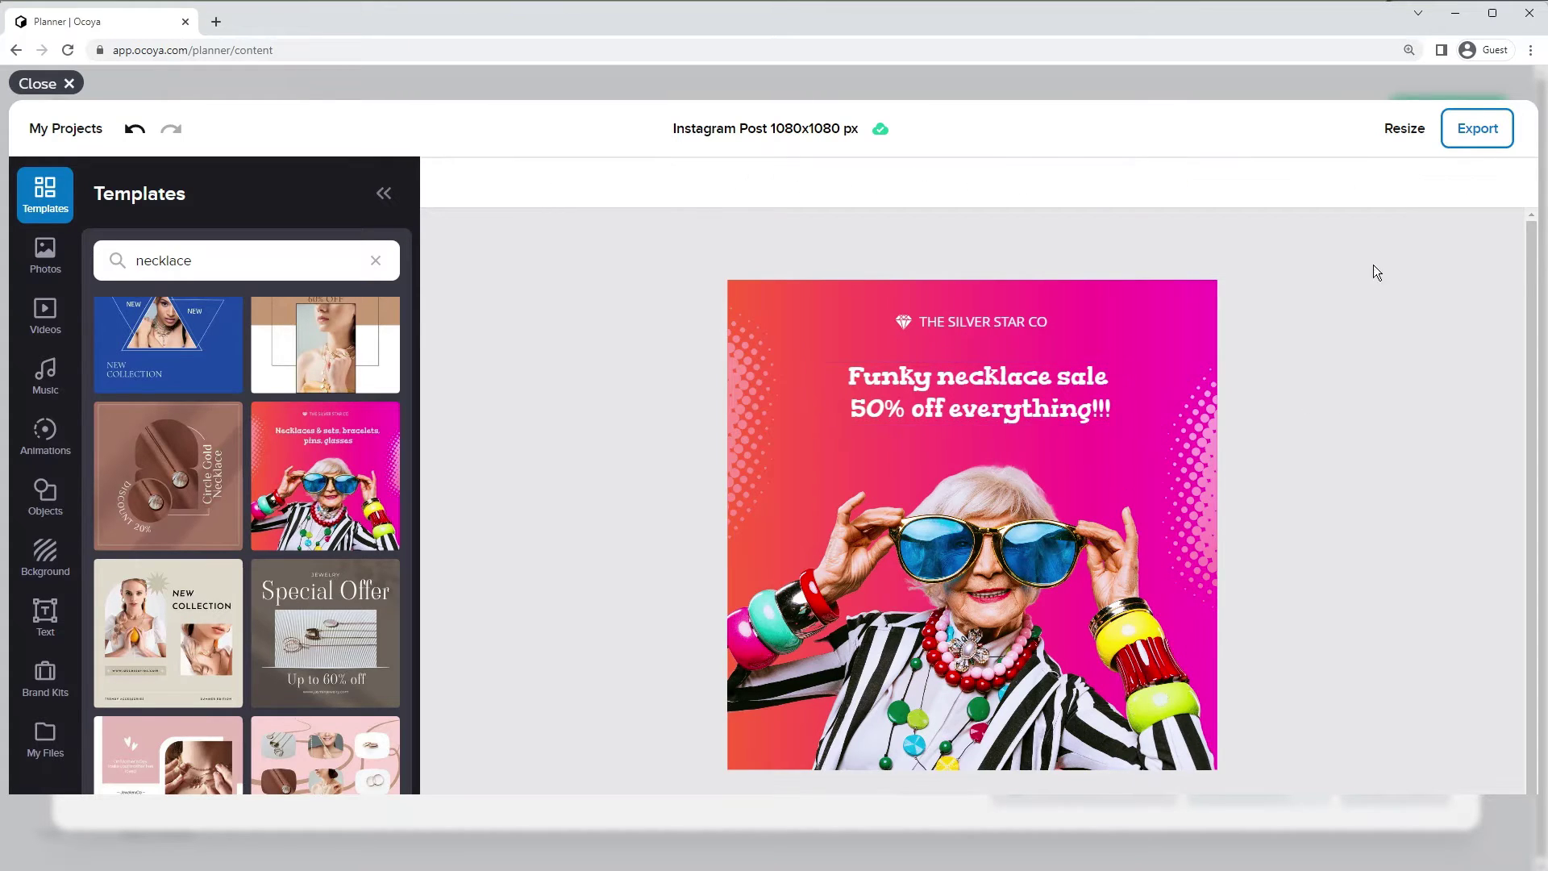
# Step: Export the necklace-sale design as a PNG and publish it into the post
pyautogui.click(1477, 131)
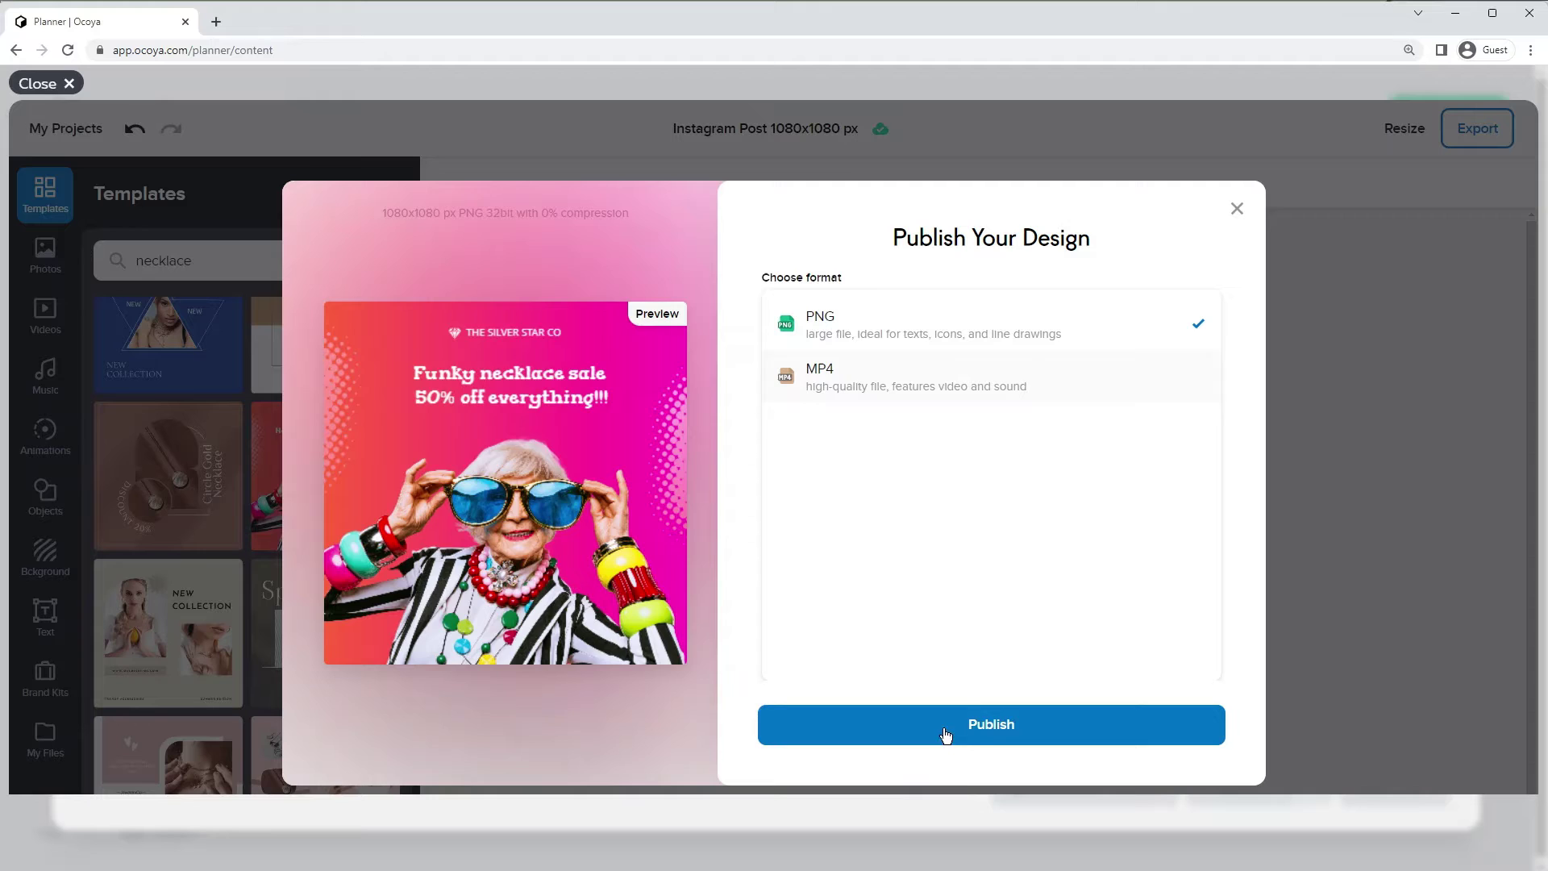
pyautogui.click(993, 727)
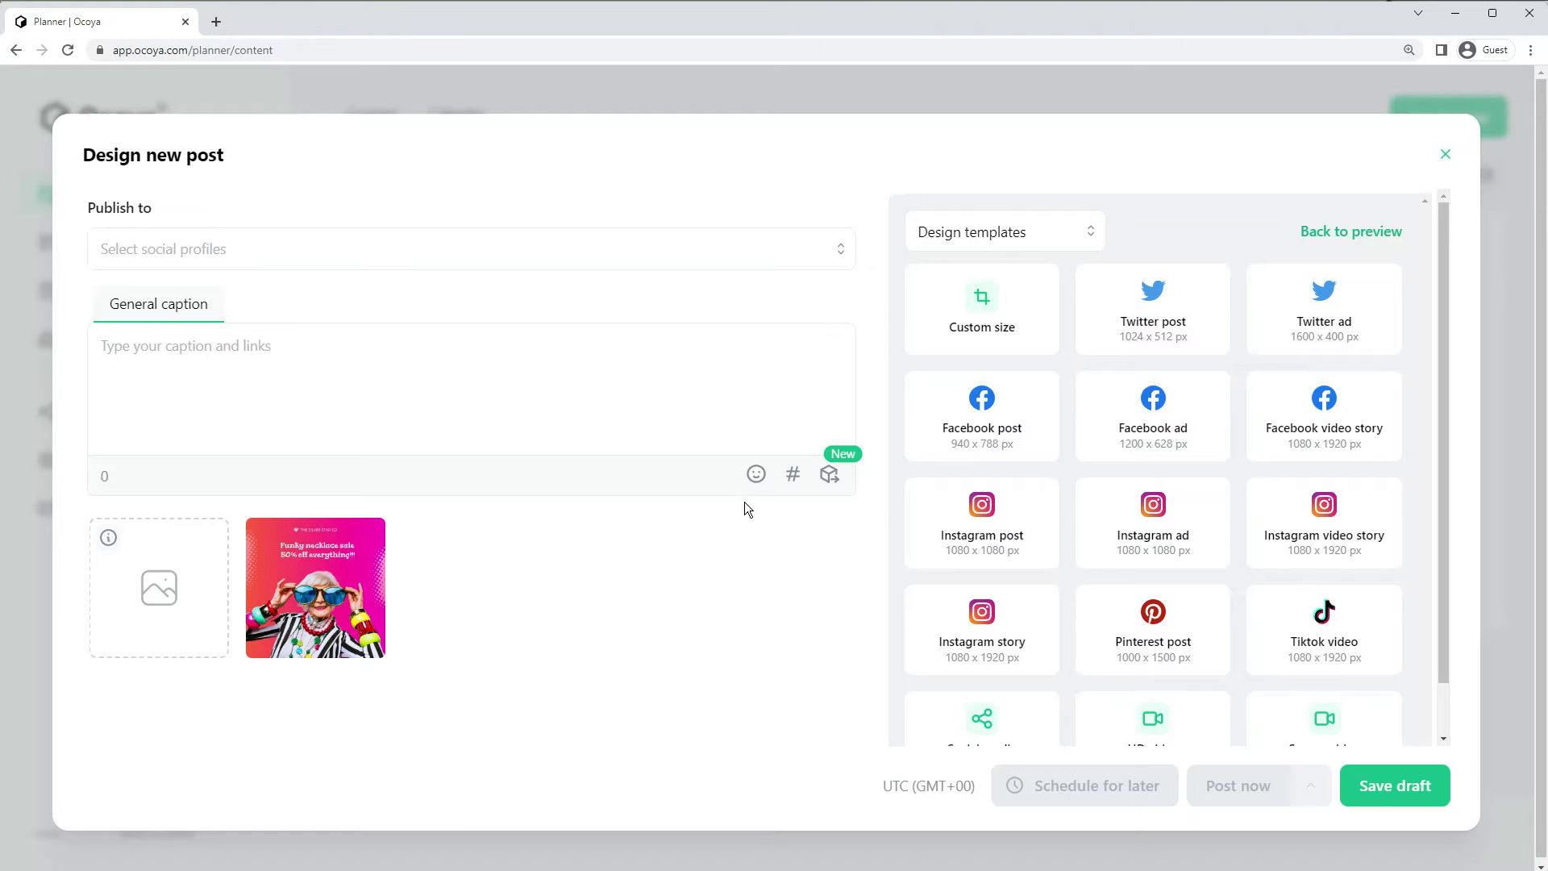
# Step: Generate AI Copywriter captions for product 'Necklace', described as a funky necklace sale, 50% off everything
pyautogui.click(1004, 237)
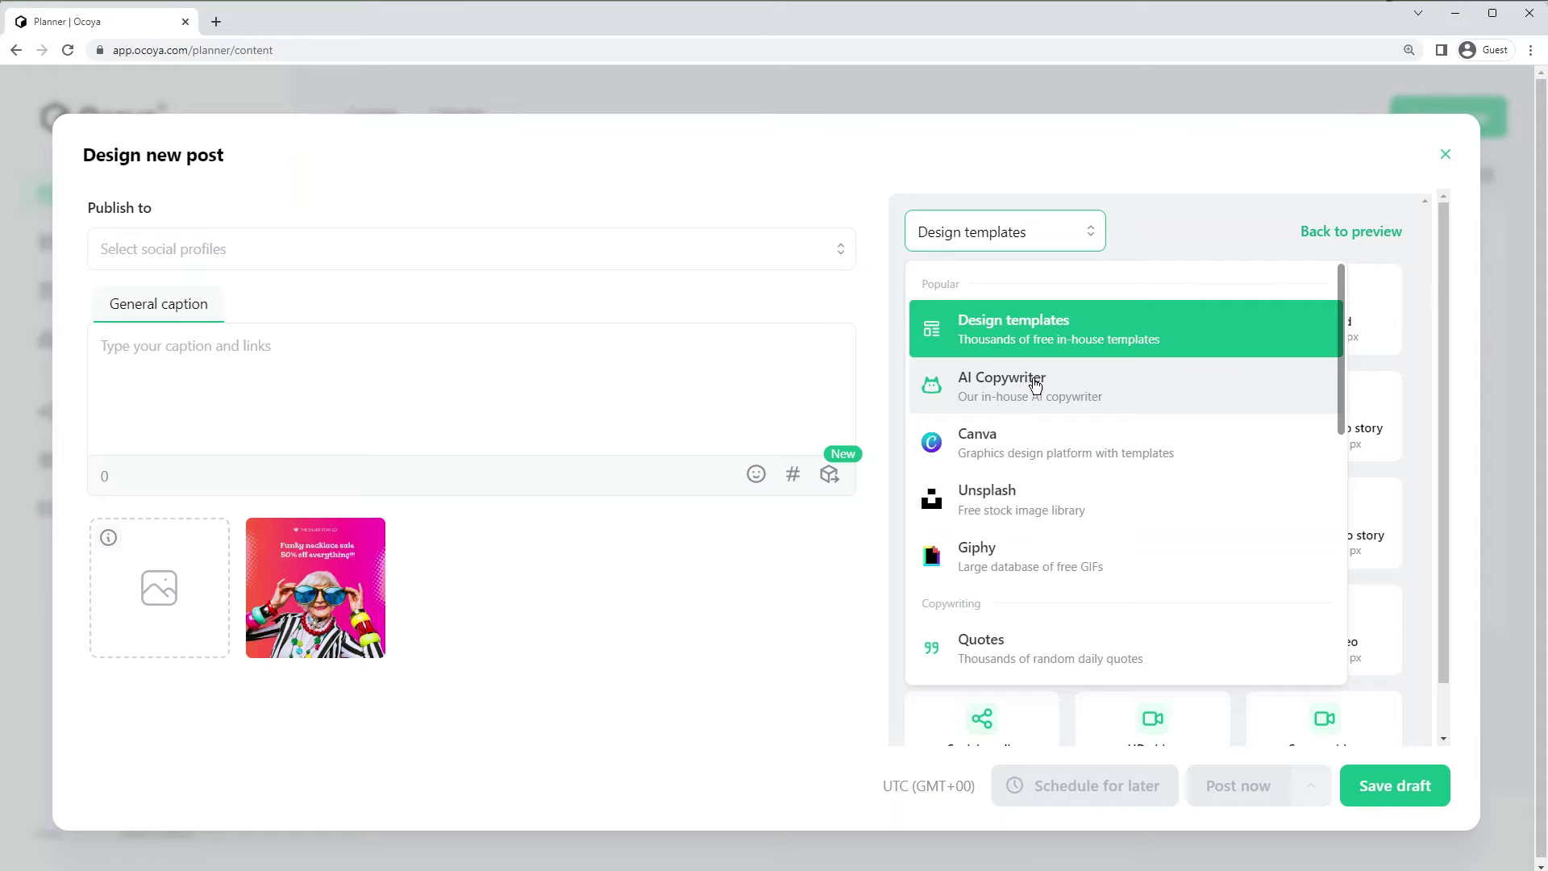
pyautogui.click(1153, 387)
pyautogui.click(1152, 385)
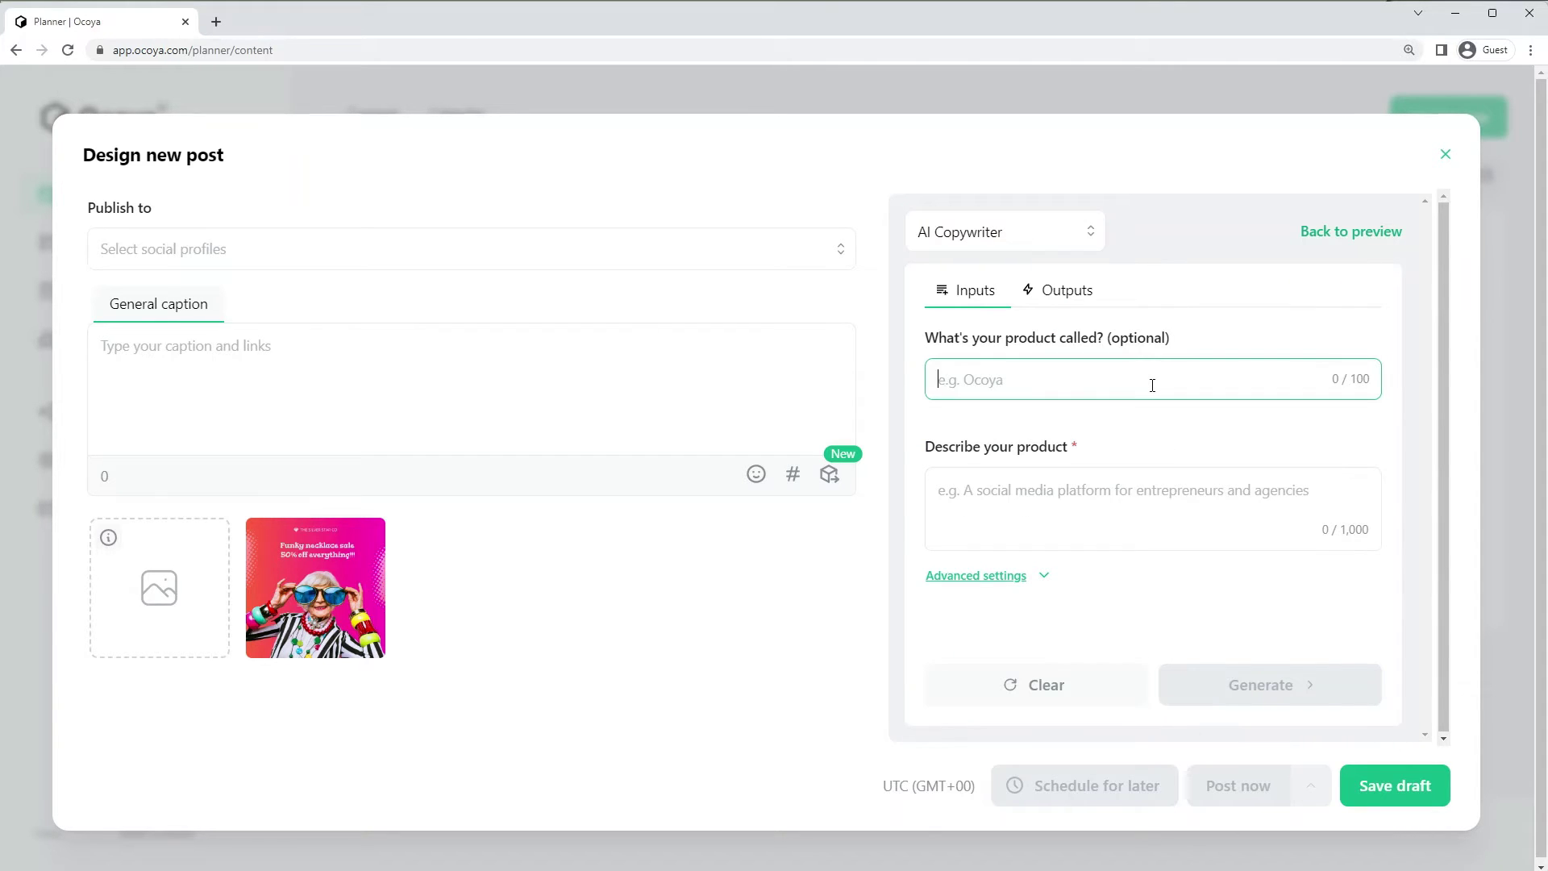
pyautogui.write('Necklace')
pyautogui.click(1179, 497)
pyautogui.write('Funky necklace sale 50% off everything!!!')
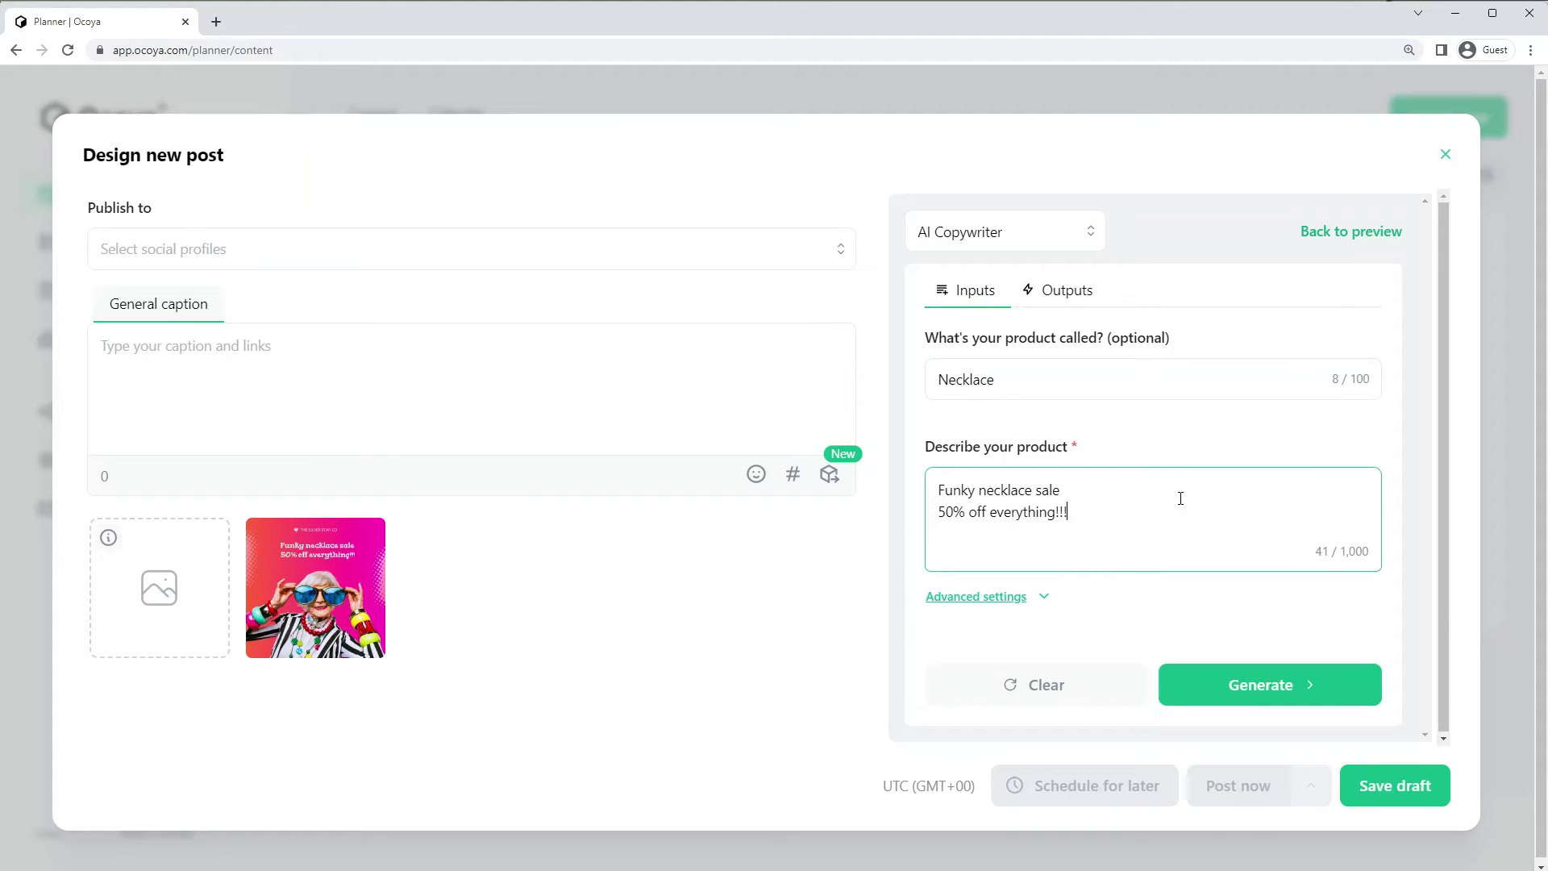
pyautogui.click(1267, 686)
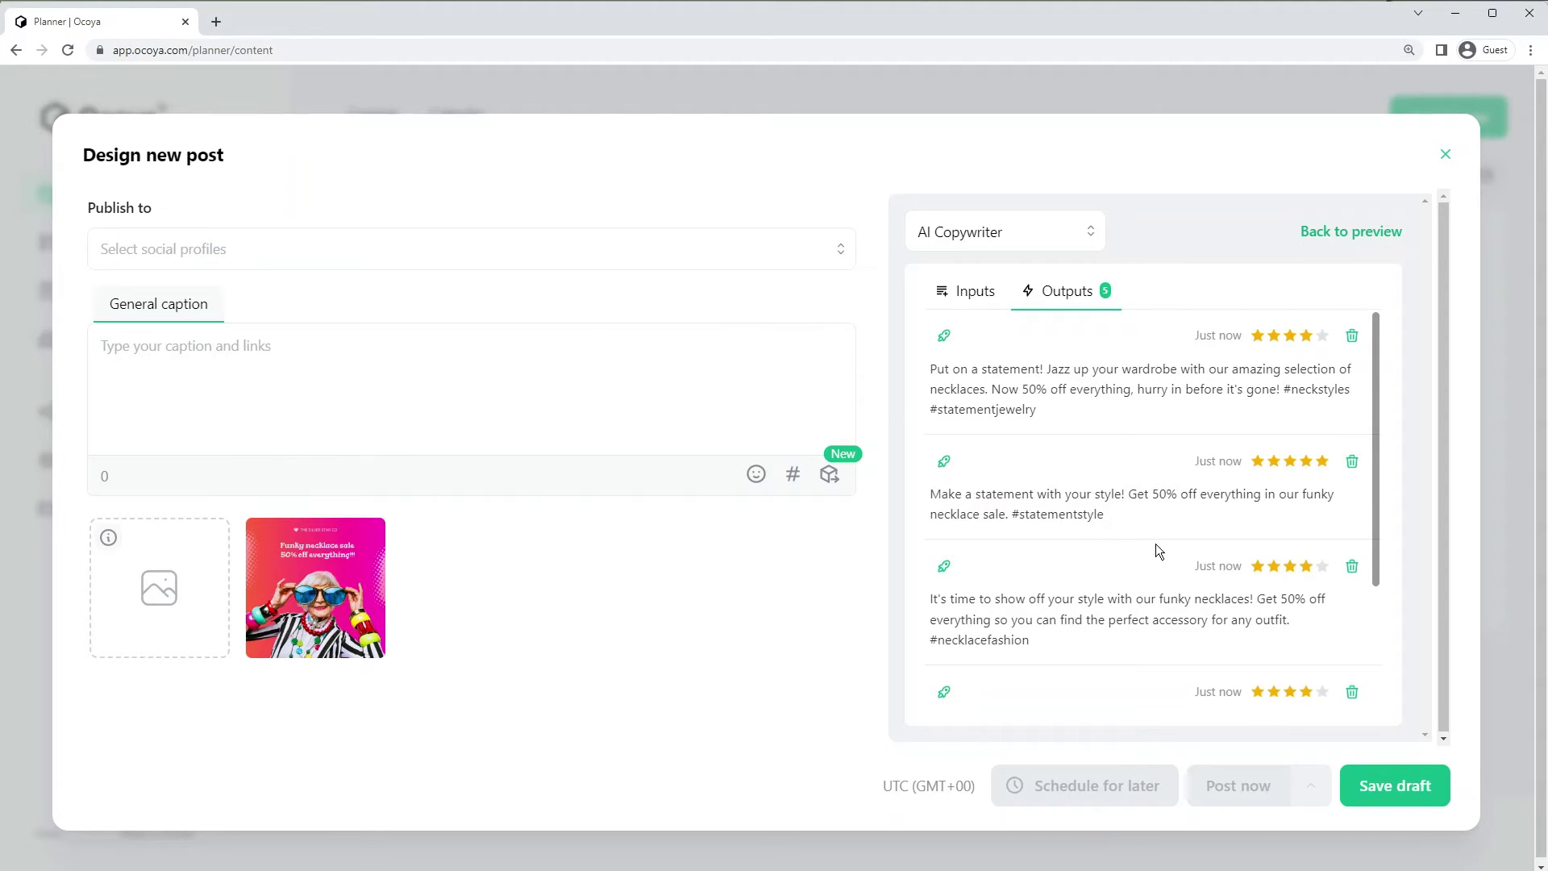
pyautogui.scroll(-1, 1092, 569)
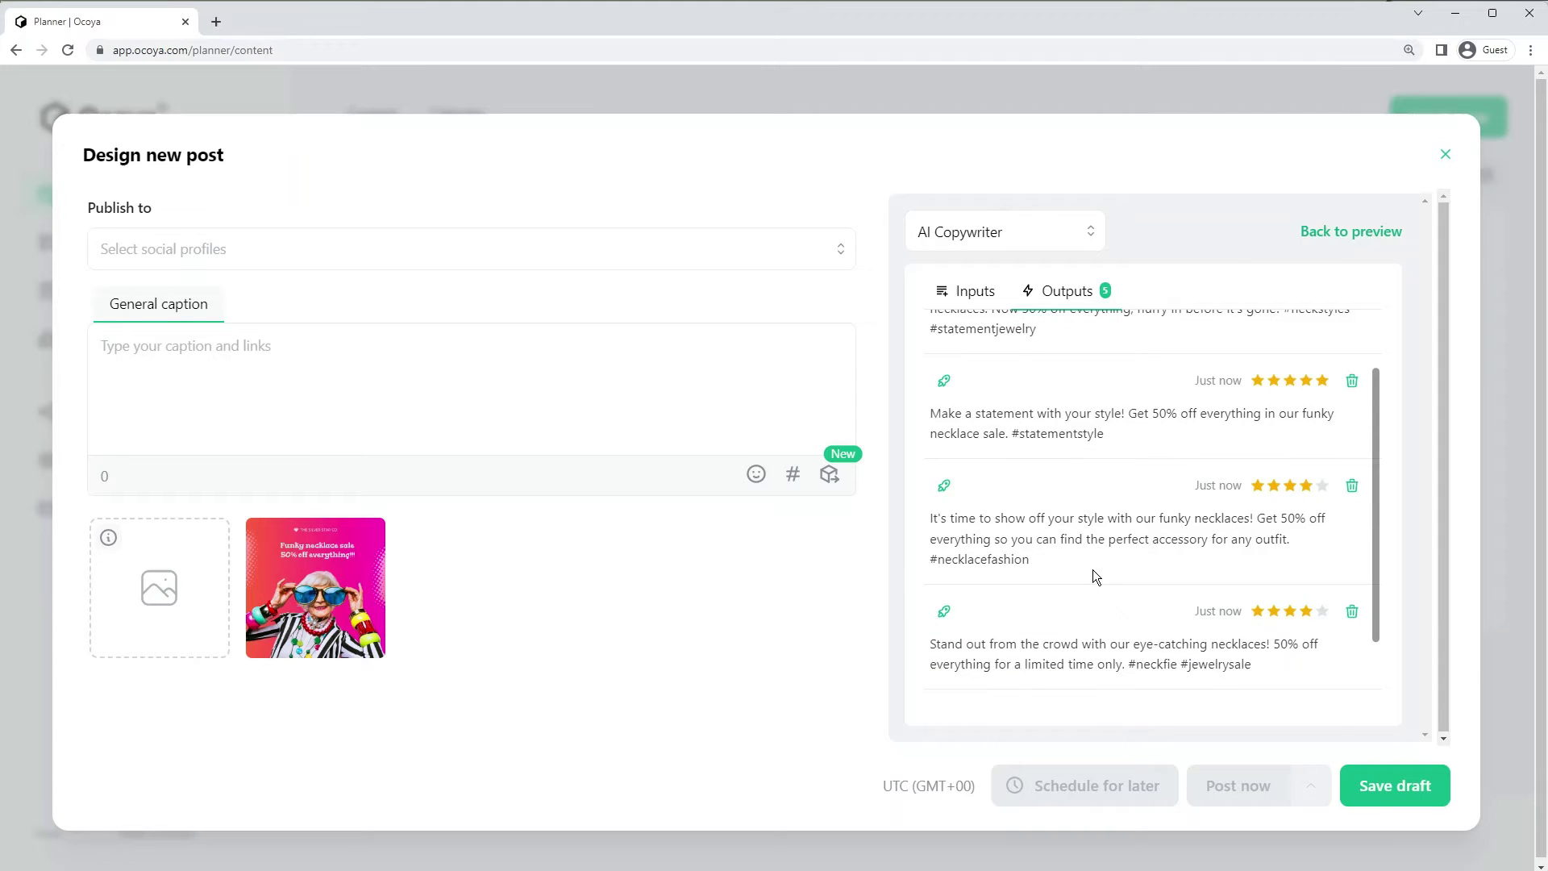
pyautogui.scroll(1, 1092, 571)
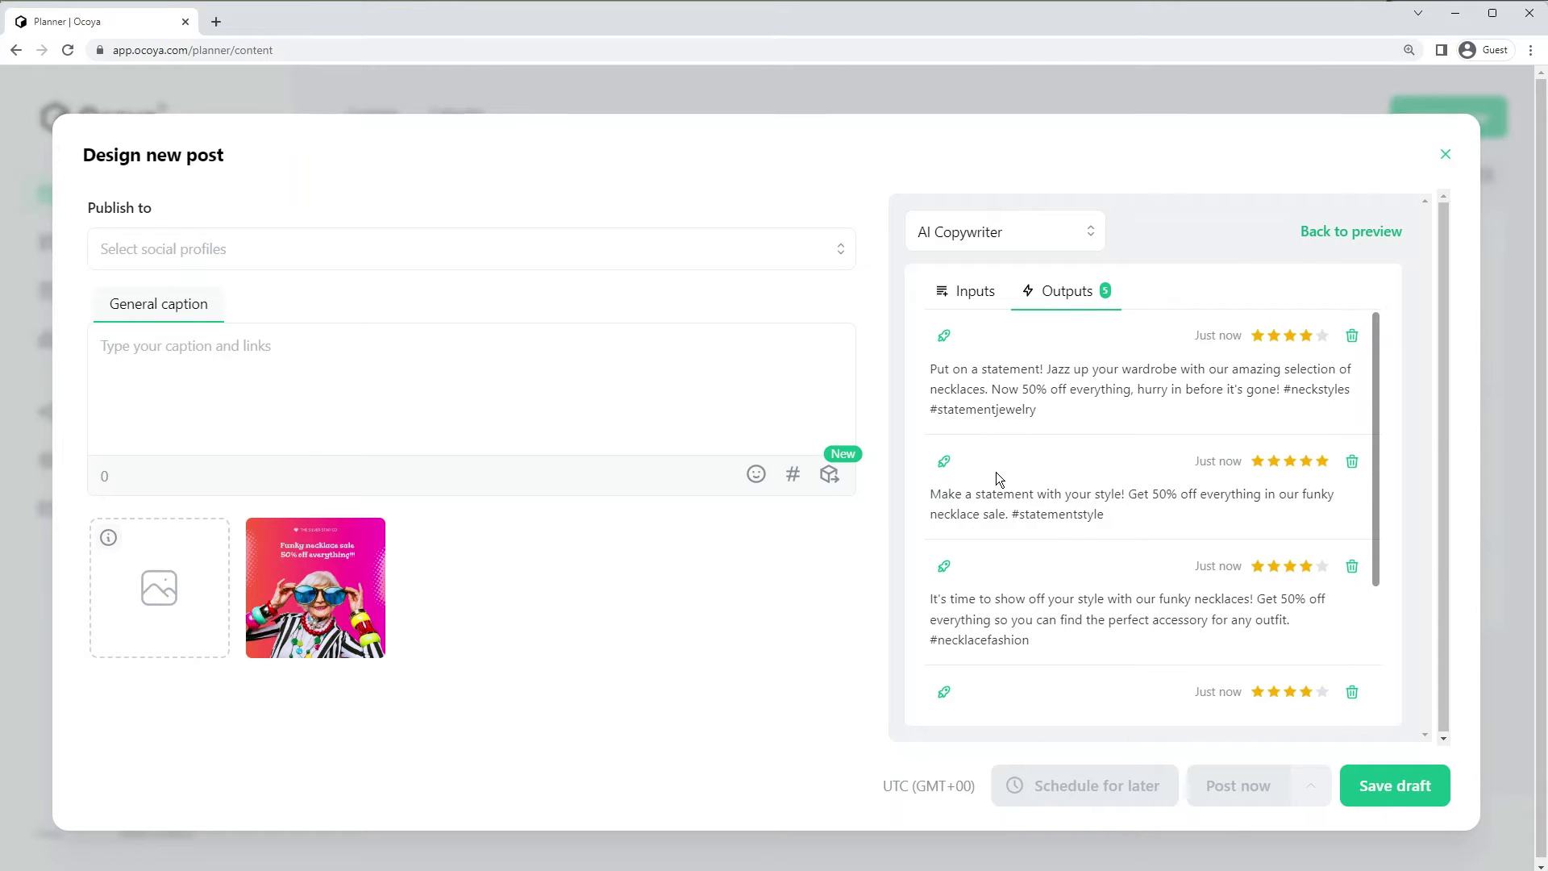
# Step: Insert the second, five-star AI caption and delete its #statementstyle hashtag
pyautogui.click(945, 463)
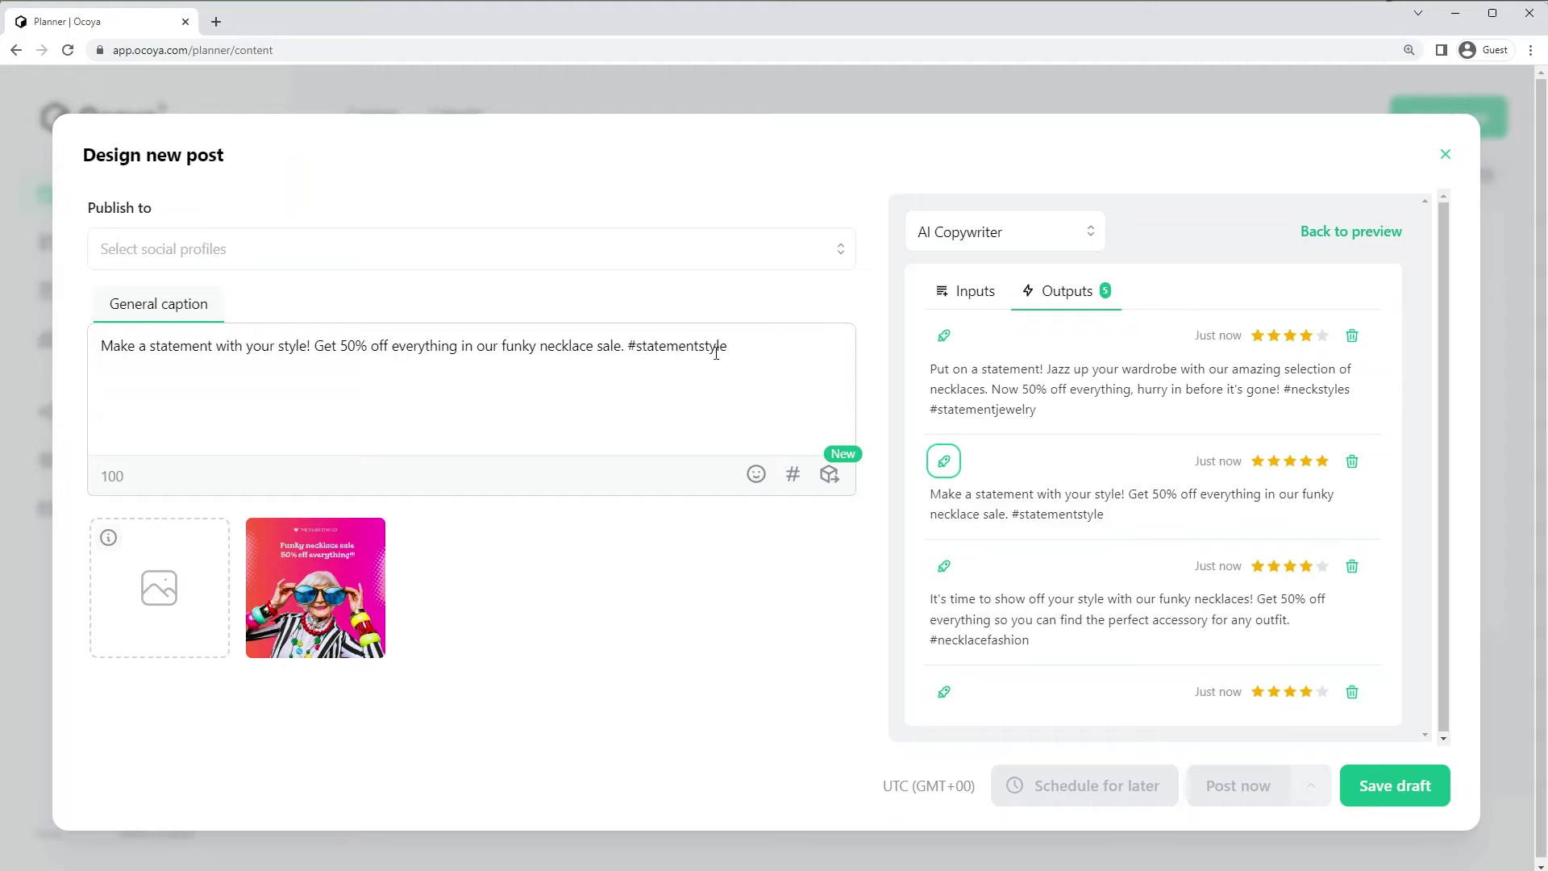
pyautogui.click(765, 344)
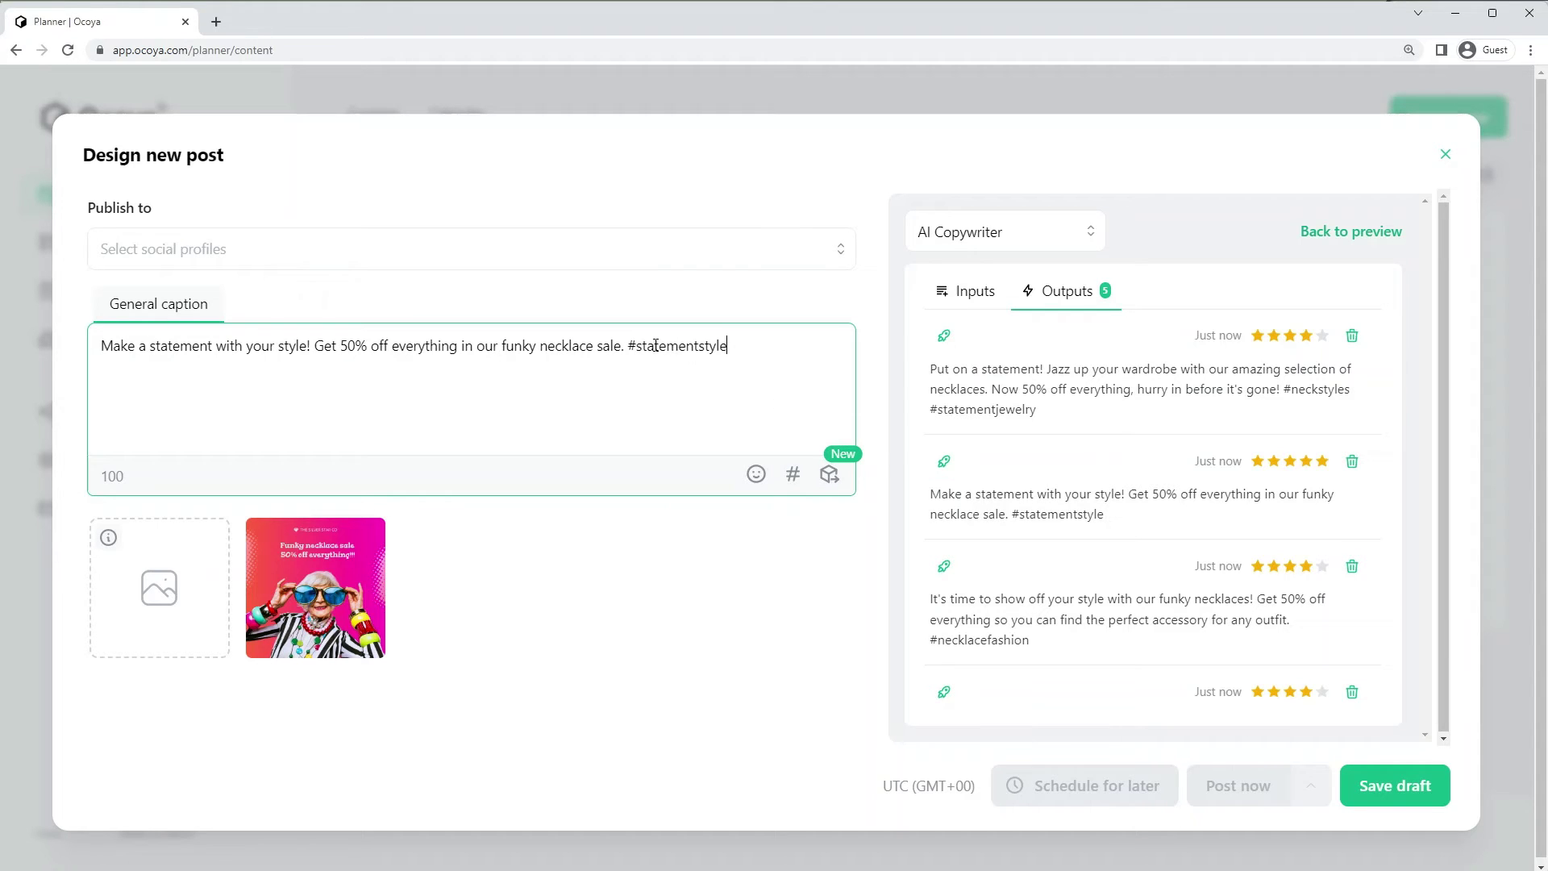
pyautogui.doubleClick(653, 347)
pyautogui.press('BackSpace')
pyautogui.press('BackSpace')
pyautogui.press('BackSpace')
# Step: Add hashtags #fashion #style #statementpiece #necklacesale #discount and return to the post preview
pyautogui.click(748, 537)
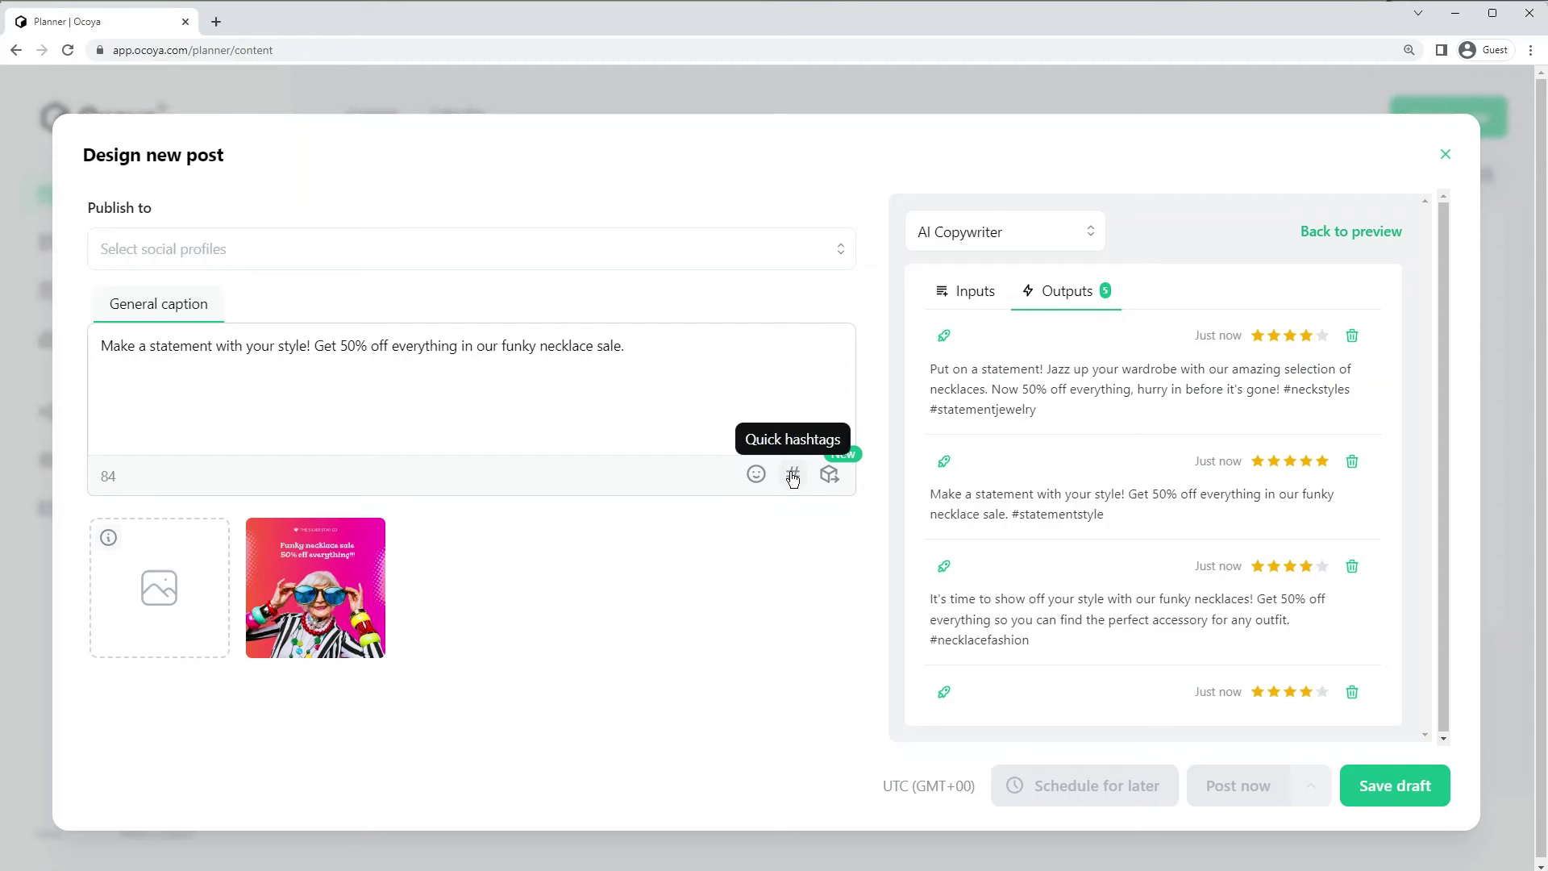
pyautogui.click(792, 475)
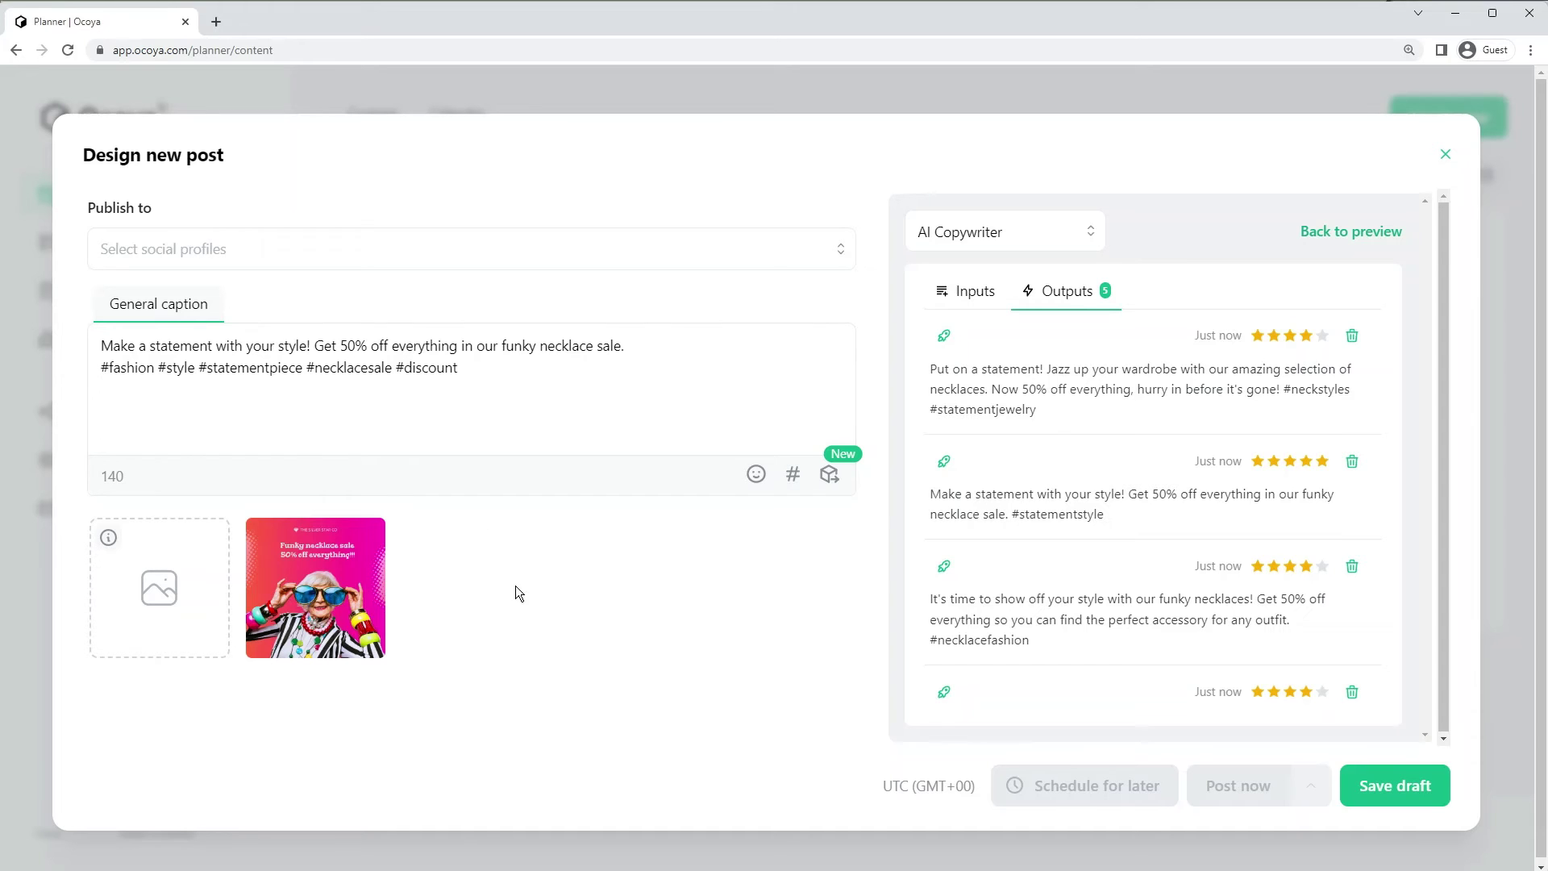
pyautogui.click(1361, 241)
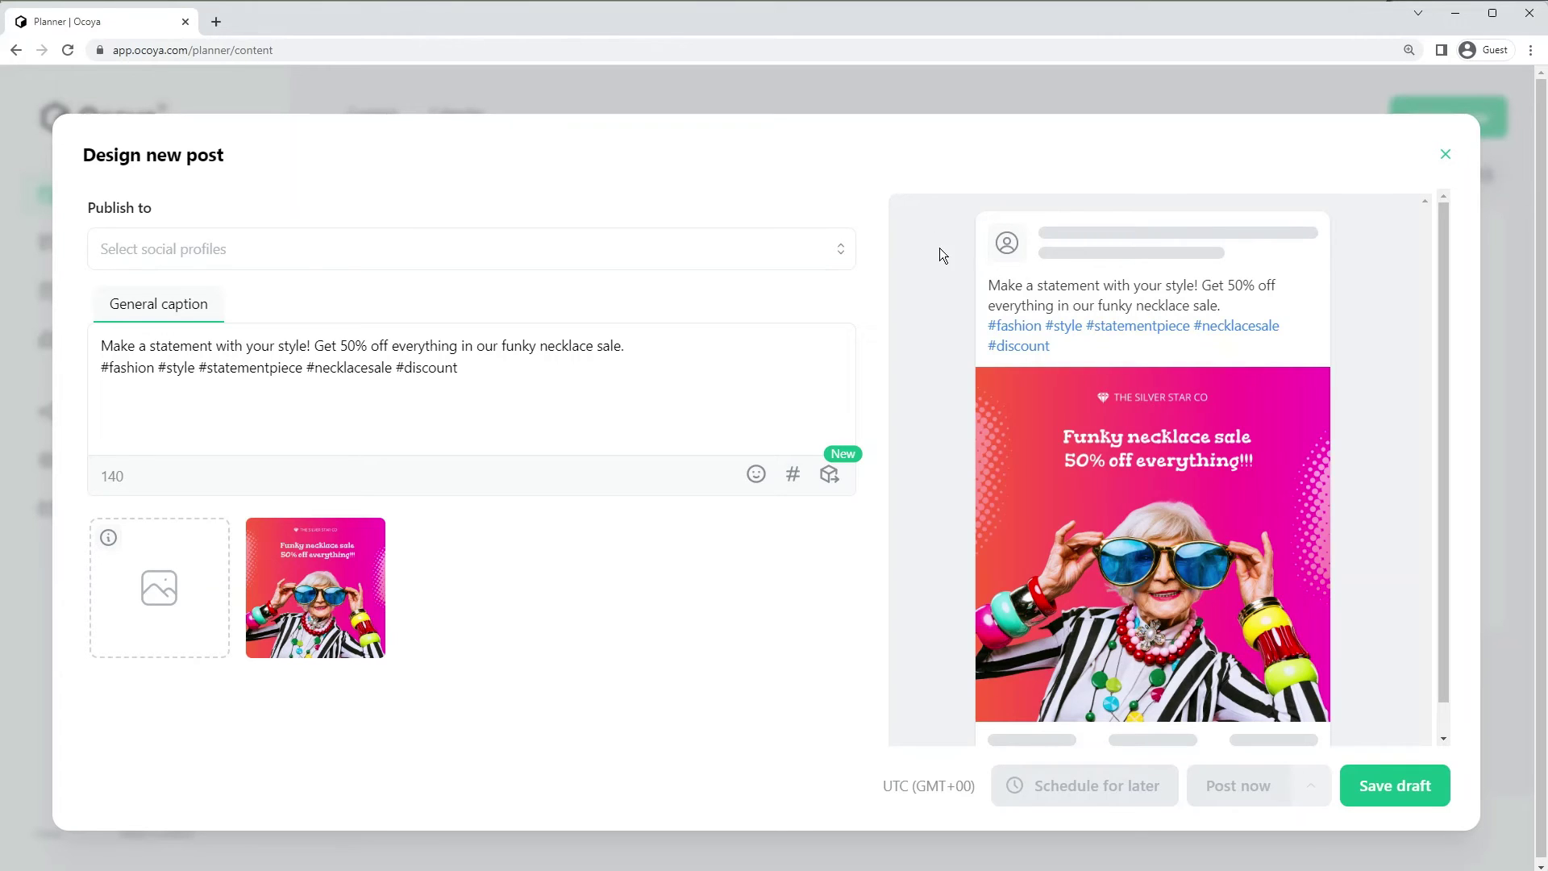
# Step: Choose the ocoya_com Twitter and ocoya Instagram profiles as the post's destinations
pyautogui.click(569, 248)
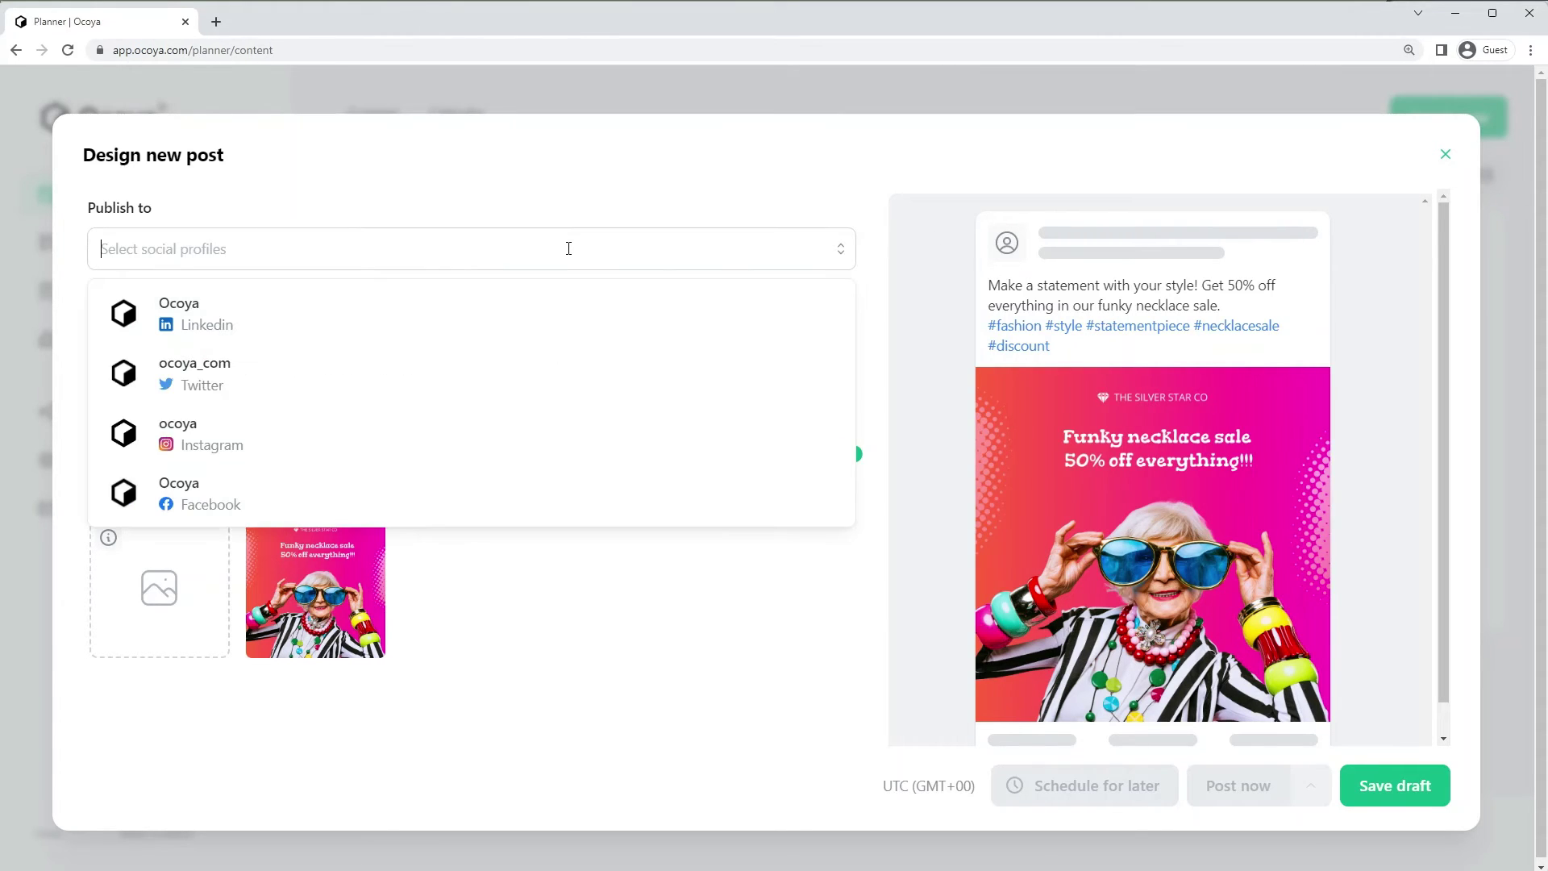
pyautogui.click(508, 389)
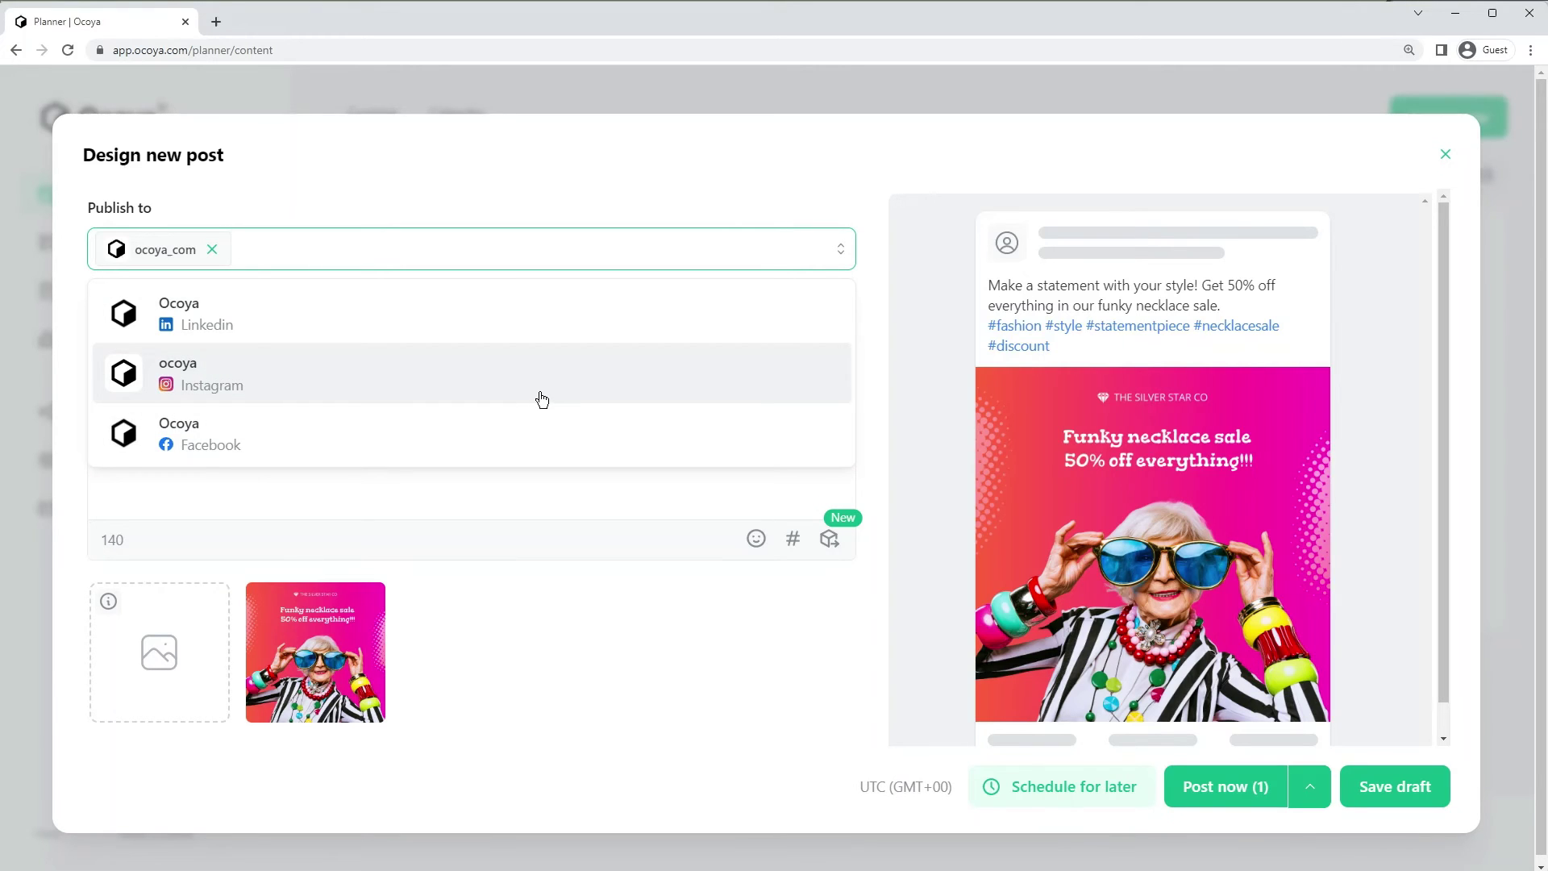
pyautogui.click(545, 399)
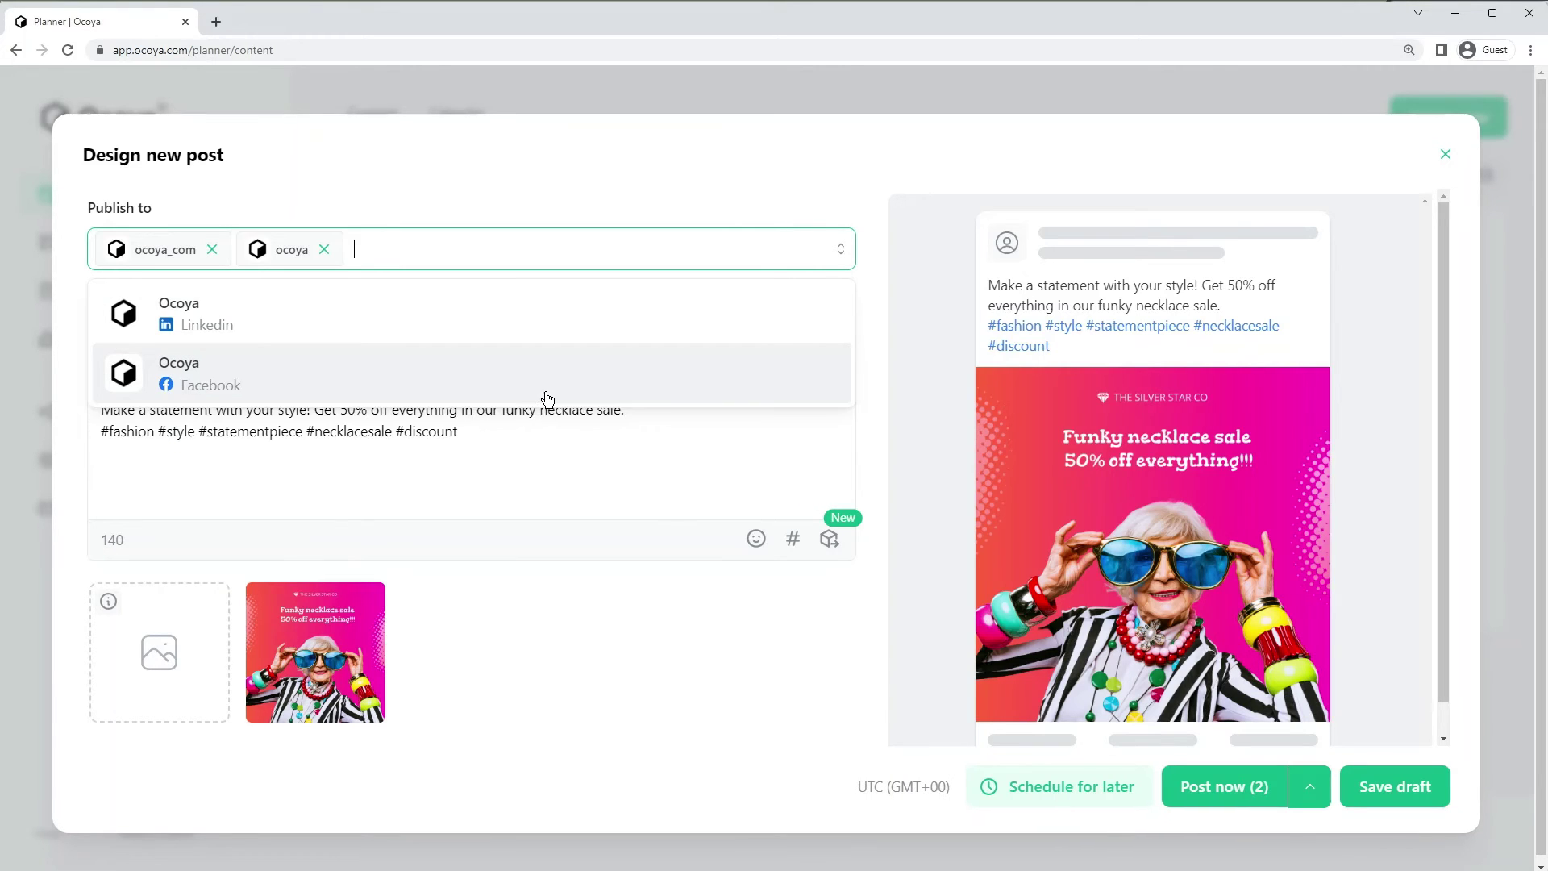
pyautogui.click(706, 597)
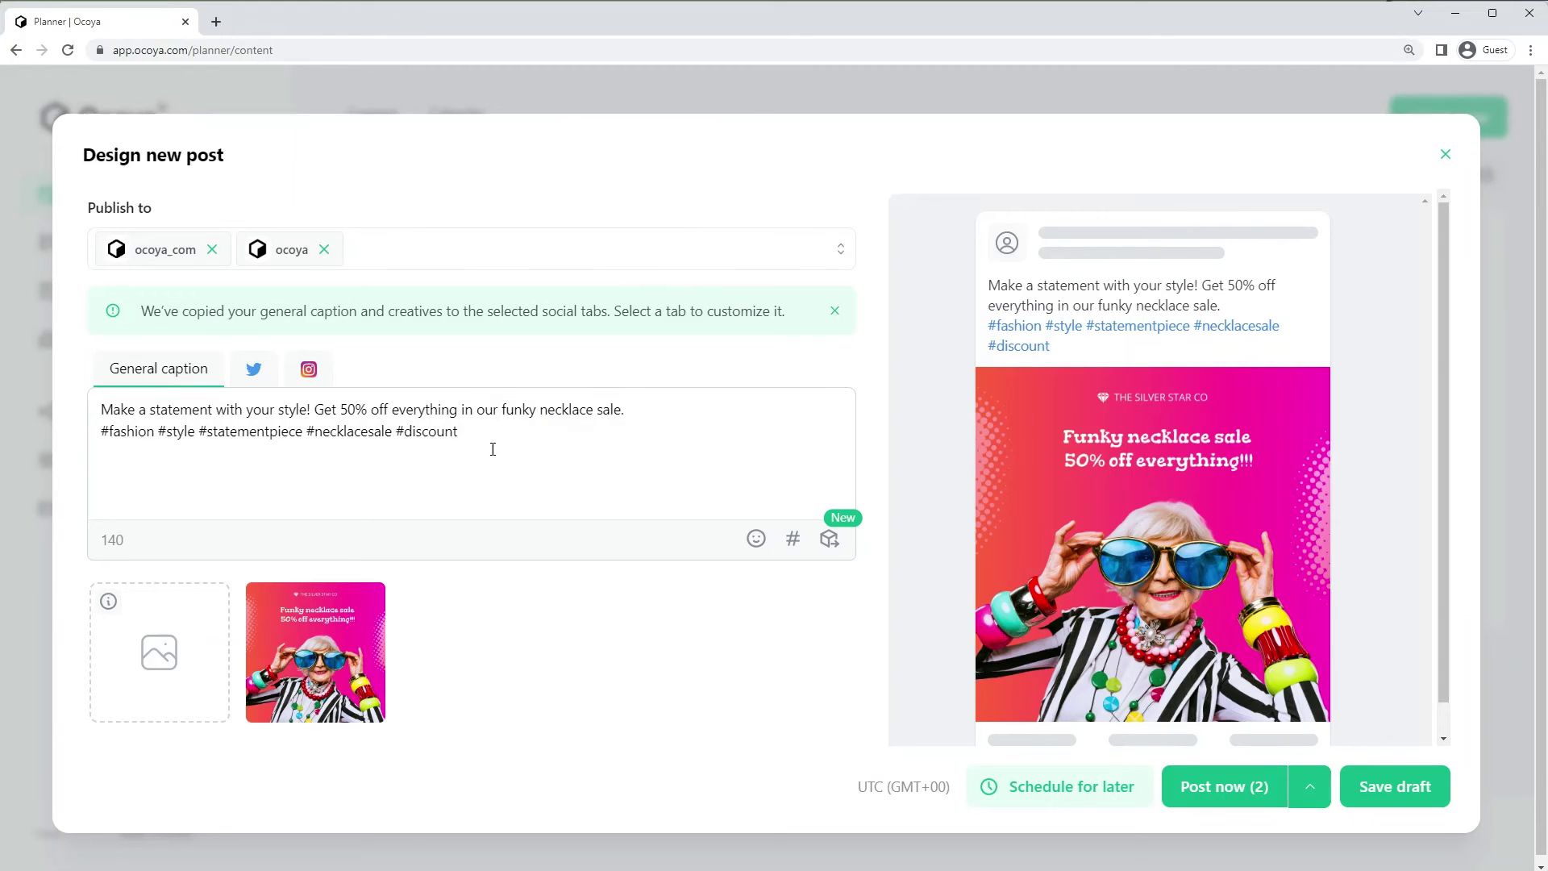
# Step: Delete 'Get 50% off everything in our funky necklace sale.' from the Twitter caption only
pyautogui.click(251, 370)
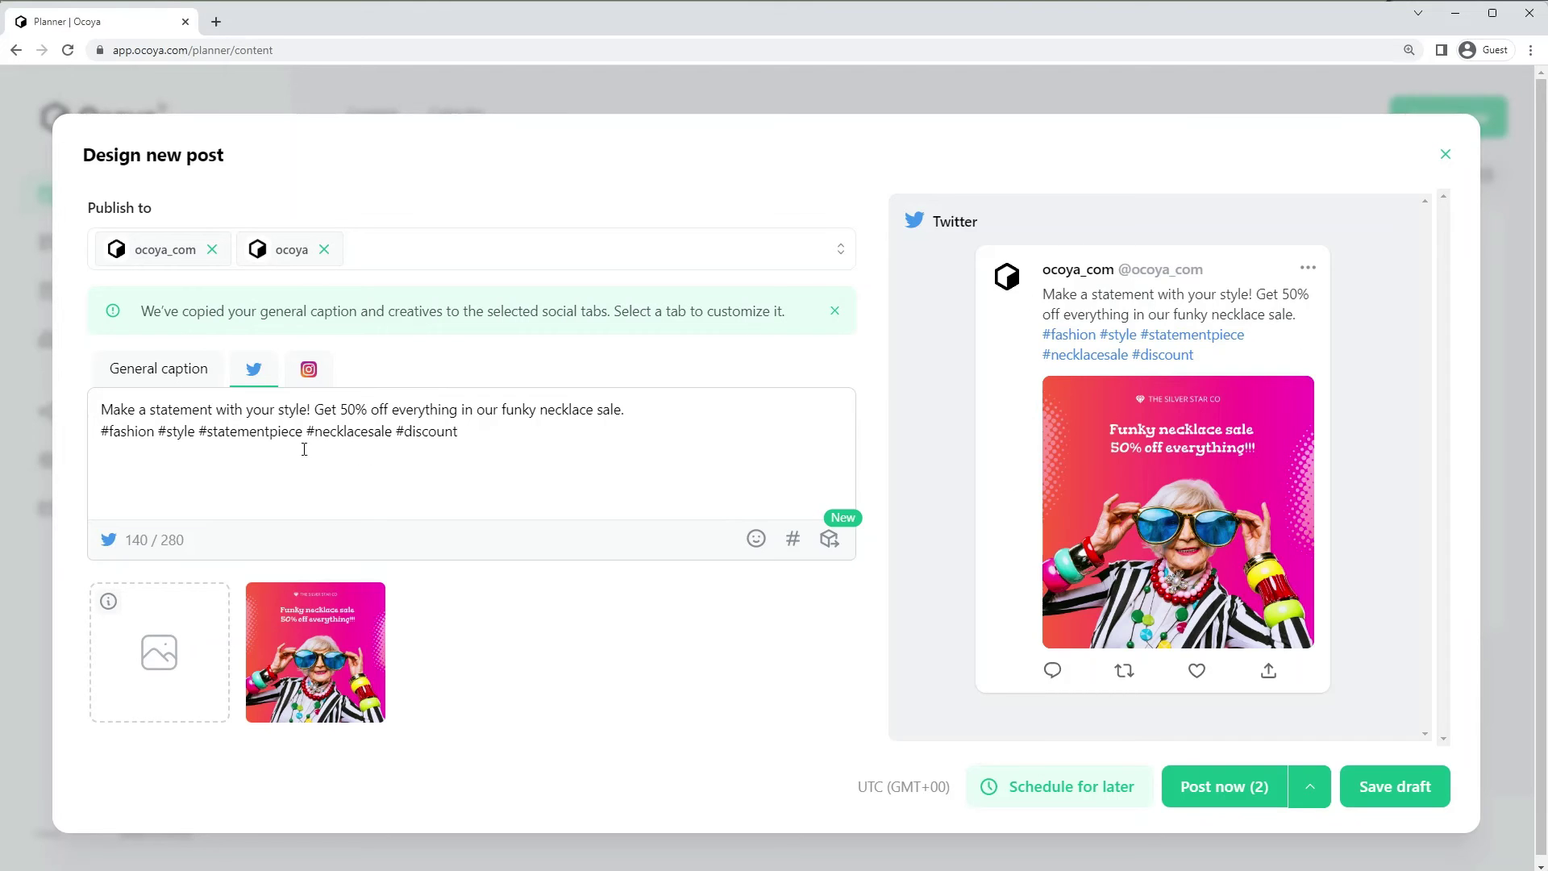
pyautogui.click(308, 369)
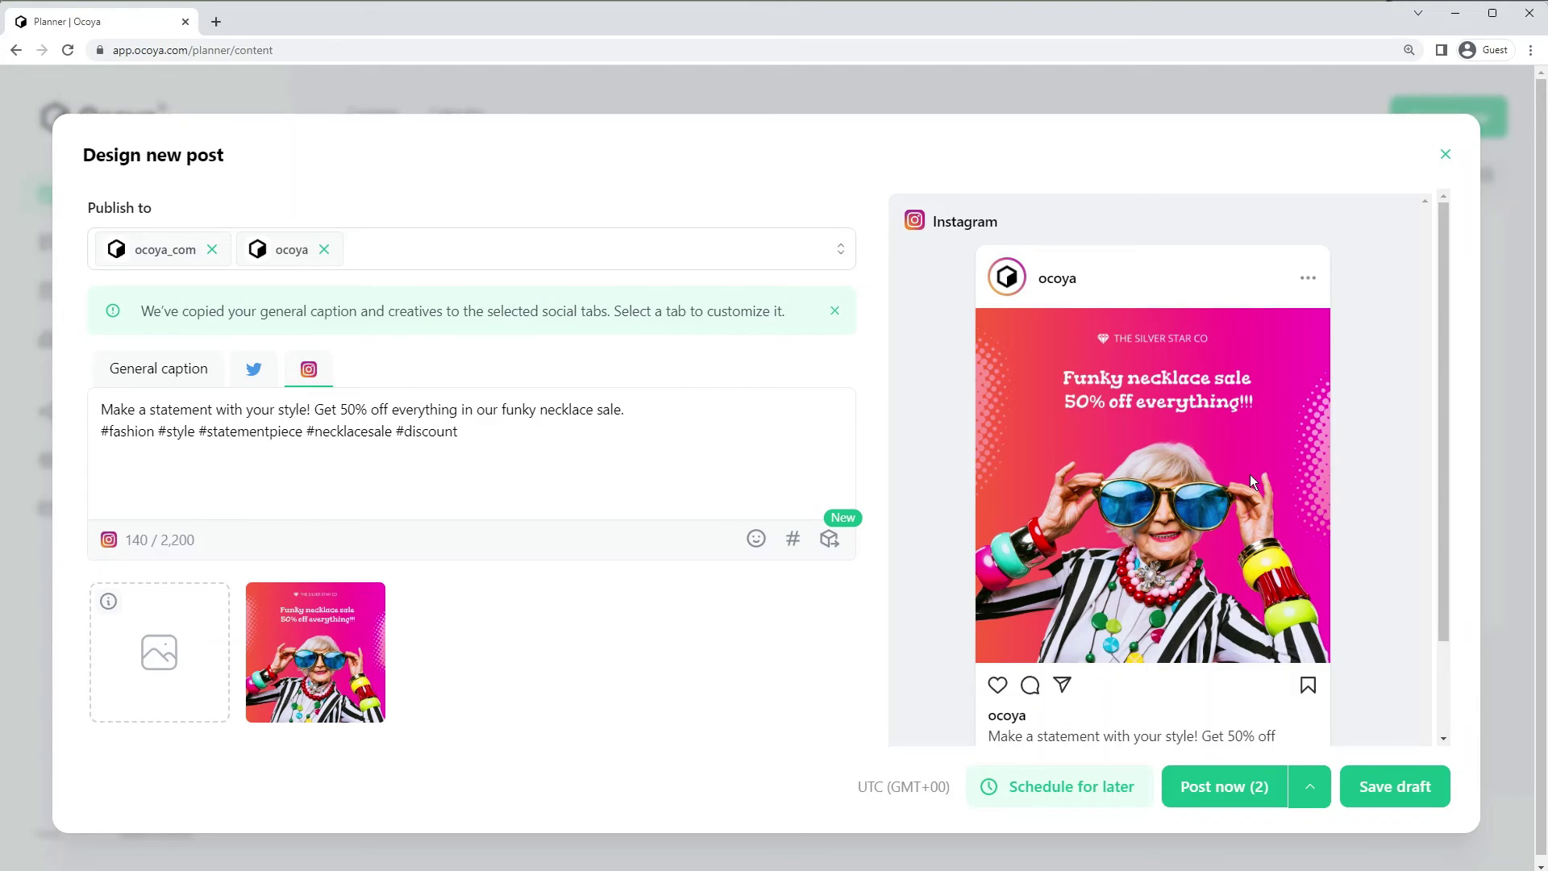
pyautogui.click(267, 377)
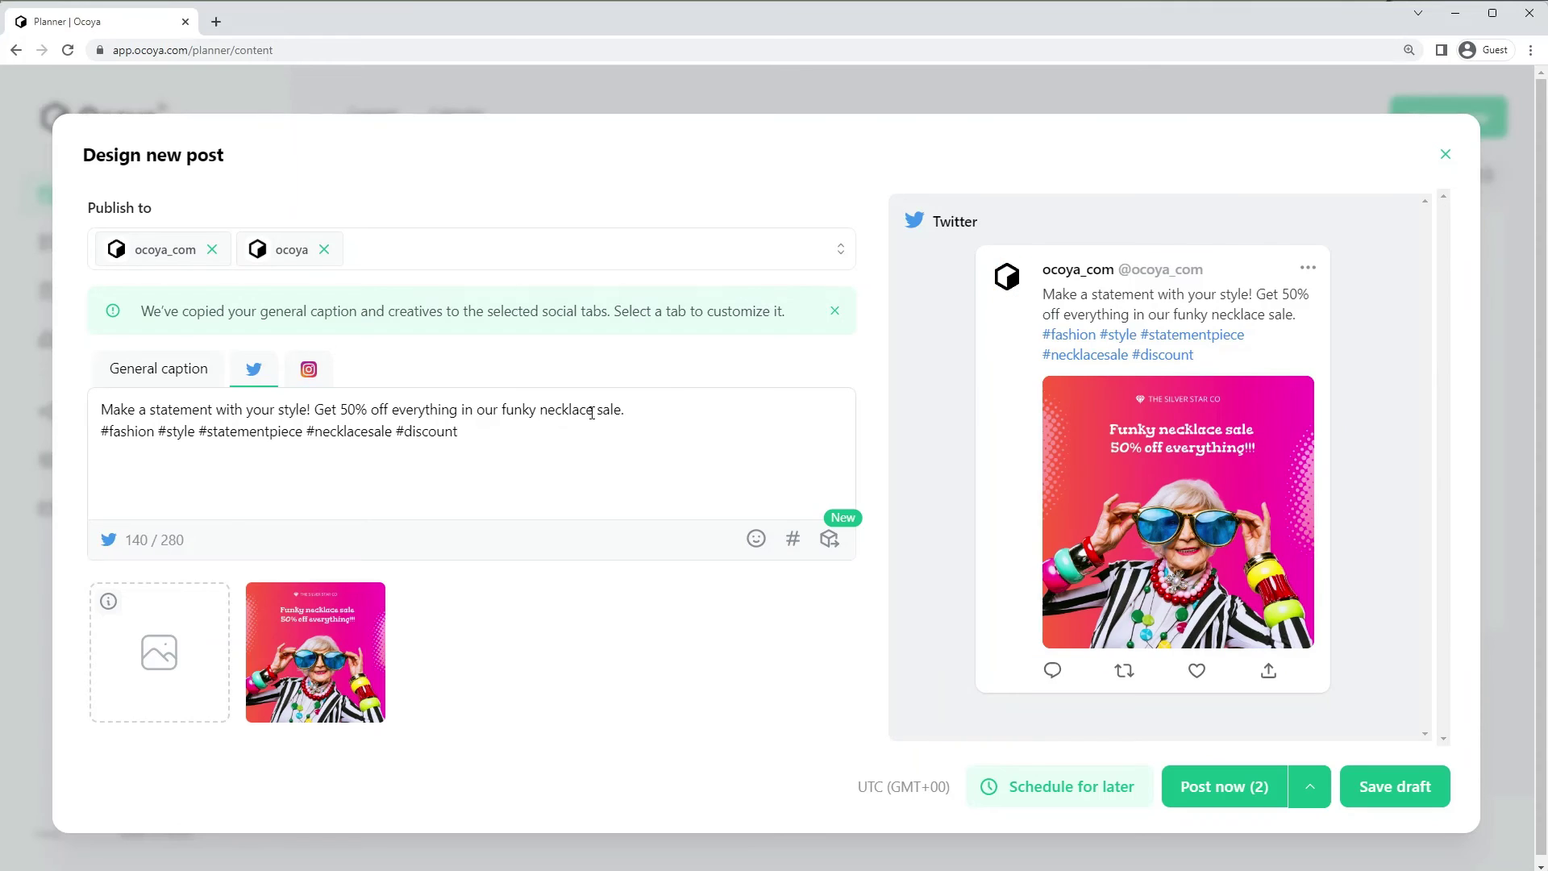
pyautogui.moveTo(624, 409); pyautogui.dragTo(320, 409)
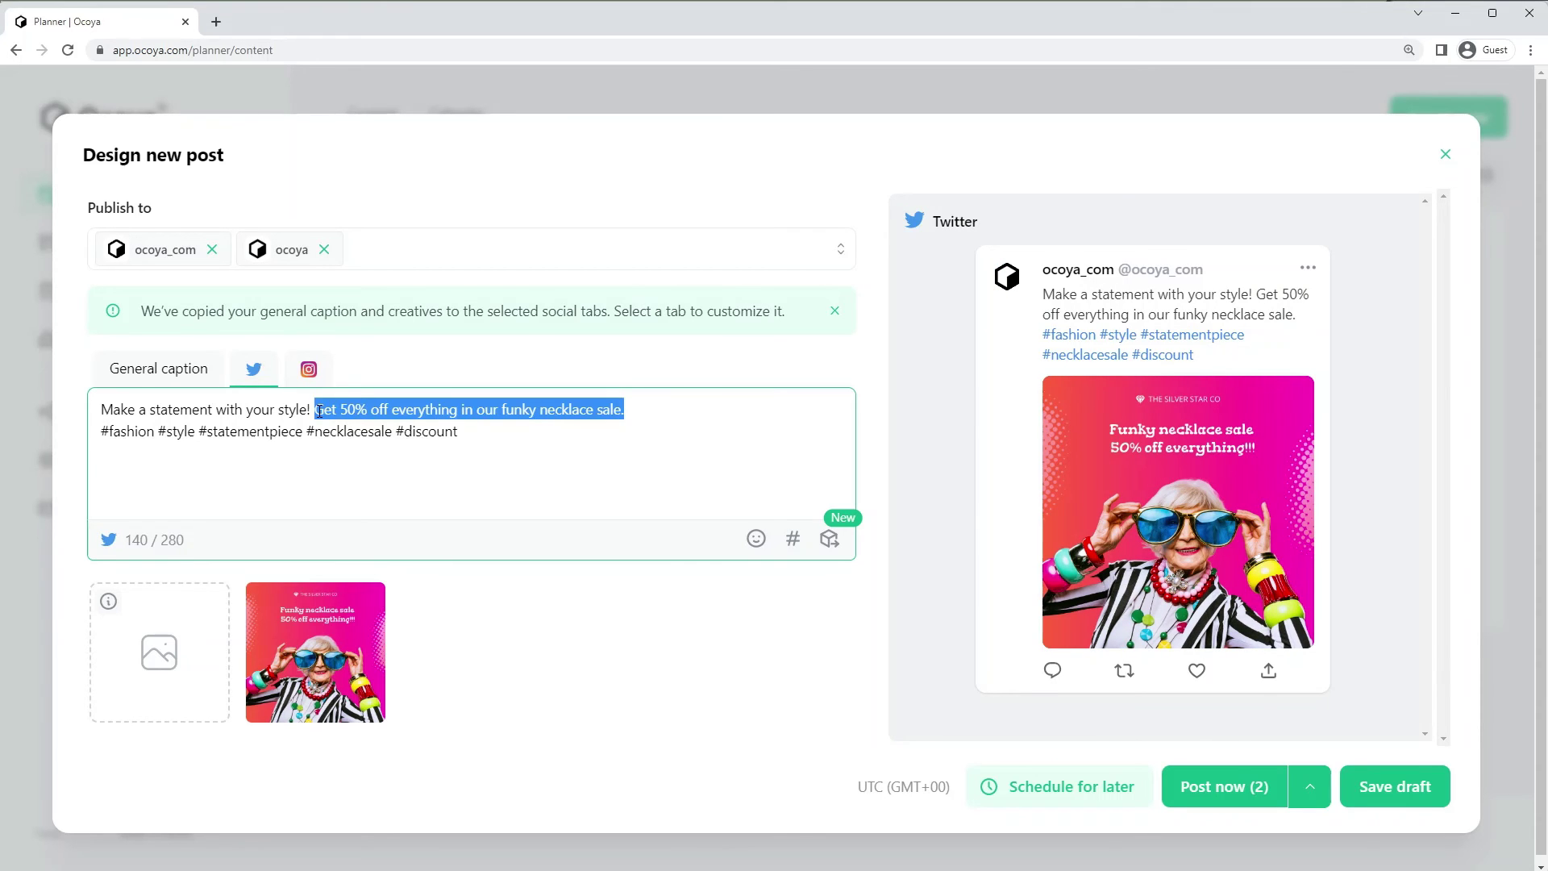
pyautogui.press('BackSpace')
pyautogui.press('BackSpace')
pyautogui.click(561, 615)
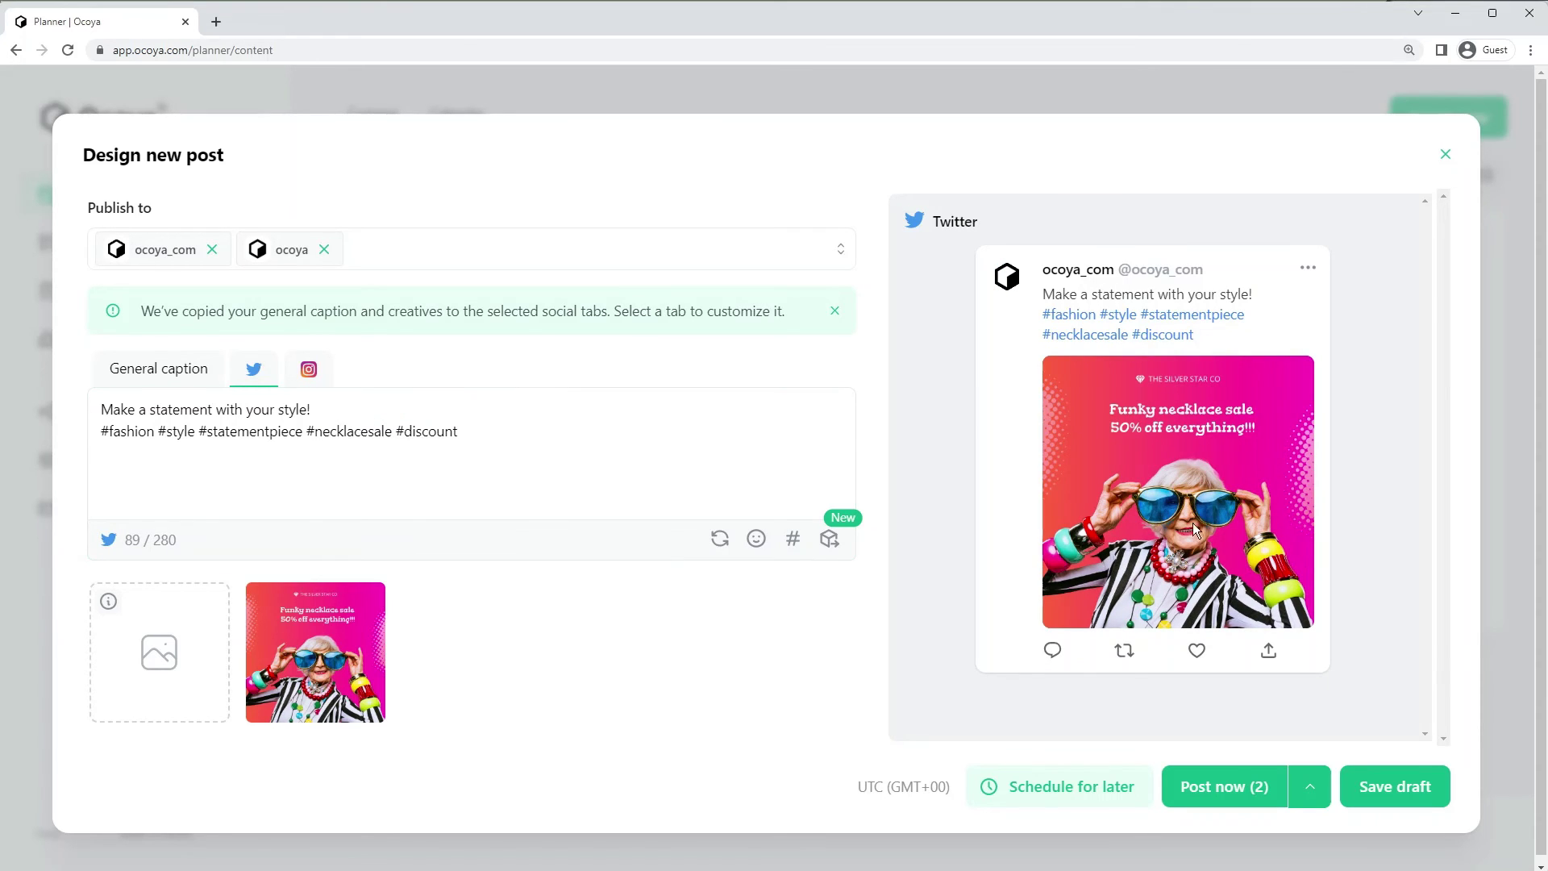
pyautogui.click(310, 371)
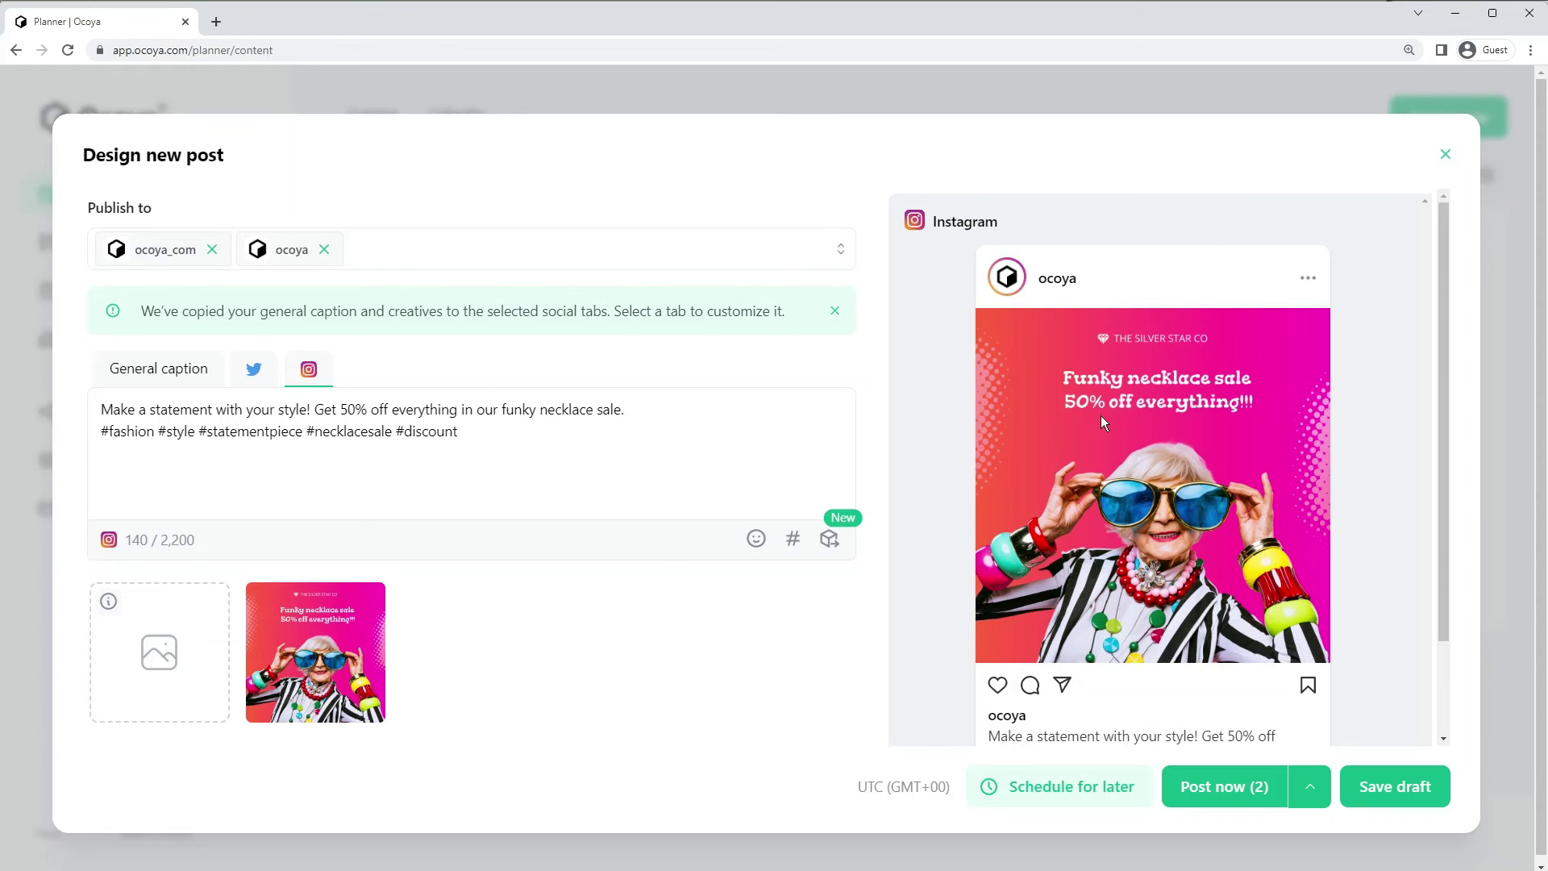
pyautogui.scroll(-2, 1178, 458)
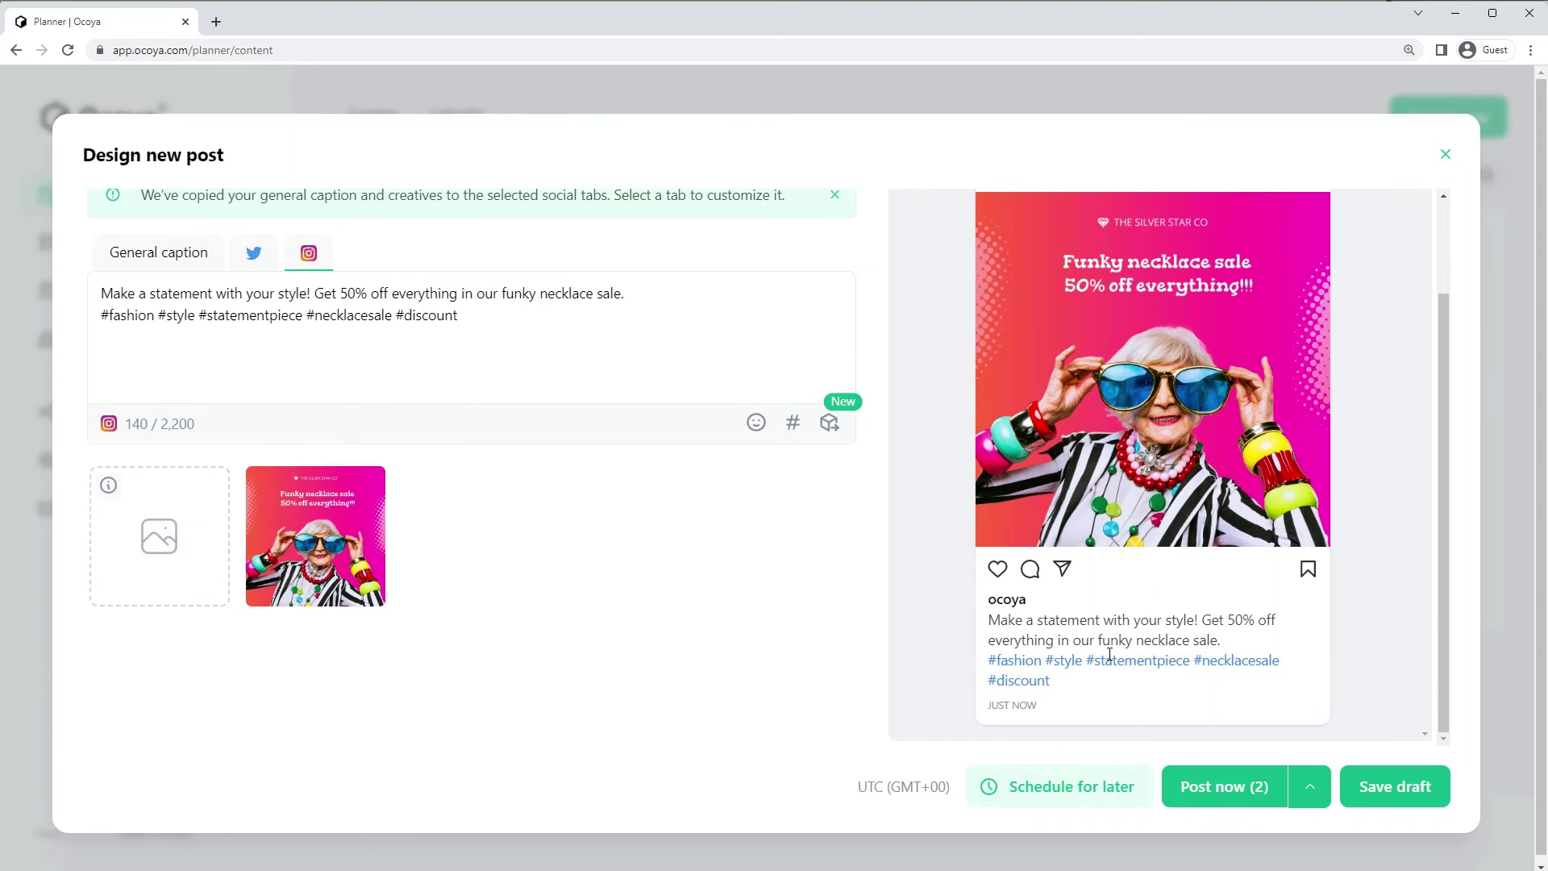
pyautogui.scroll(1, 1194, 663)
pyautogui.scroll(2, 1194, 665)
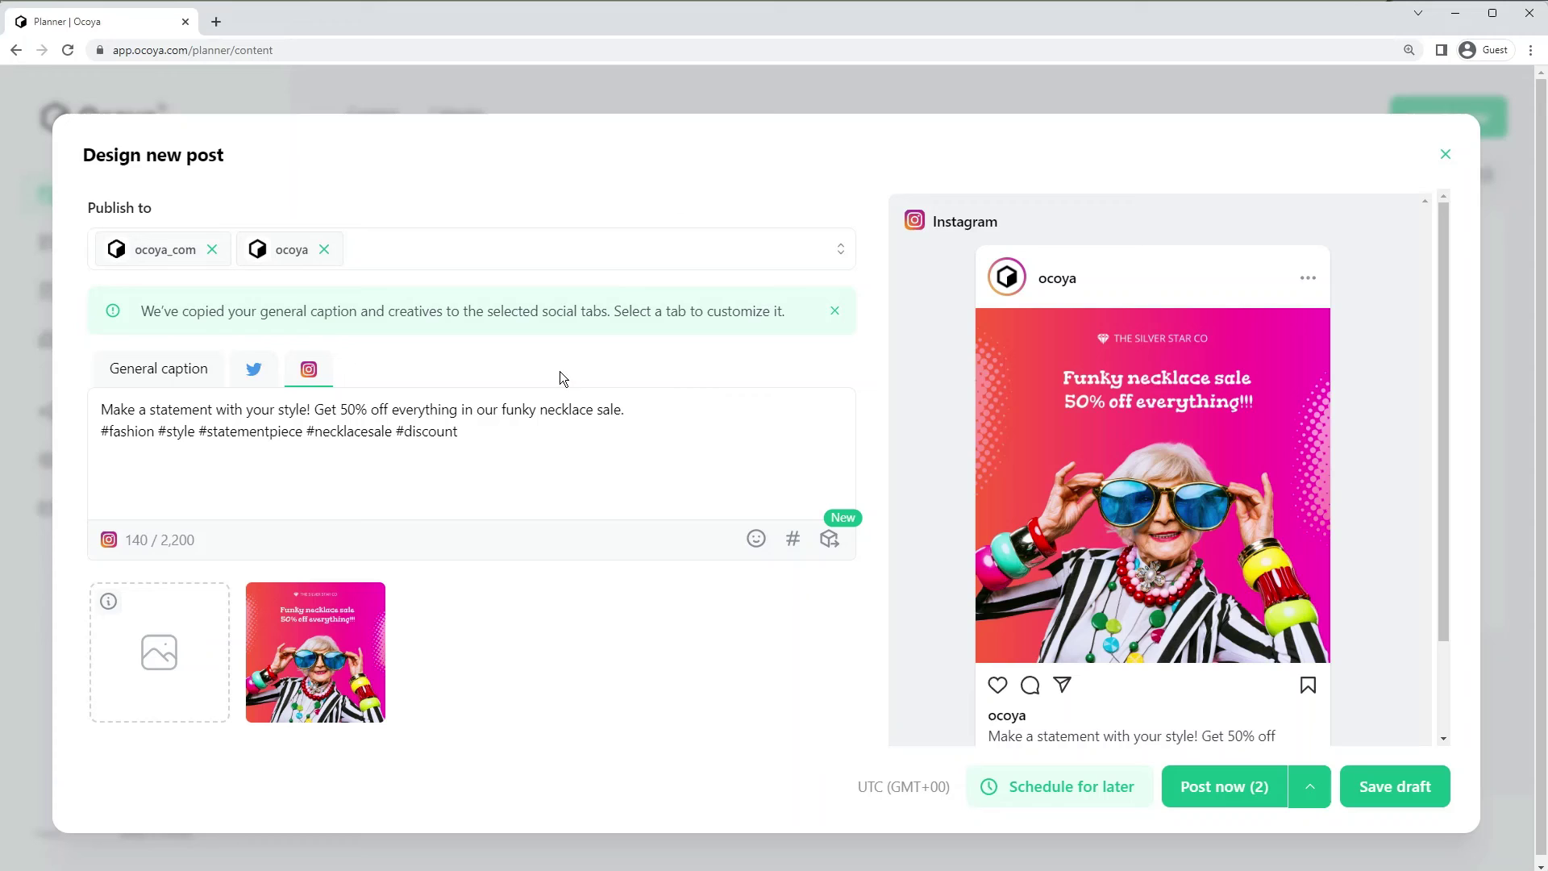
pyautogui.click(133, 362)
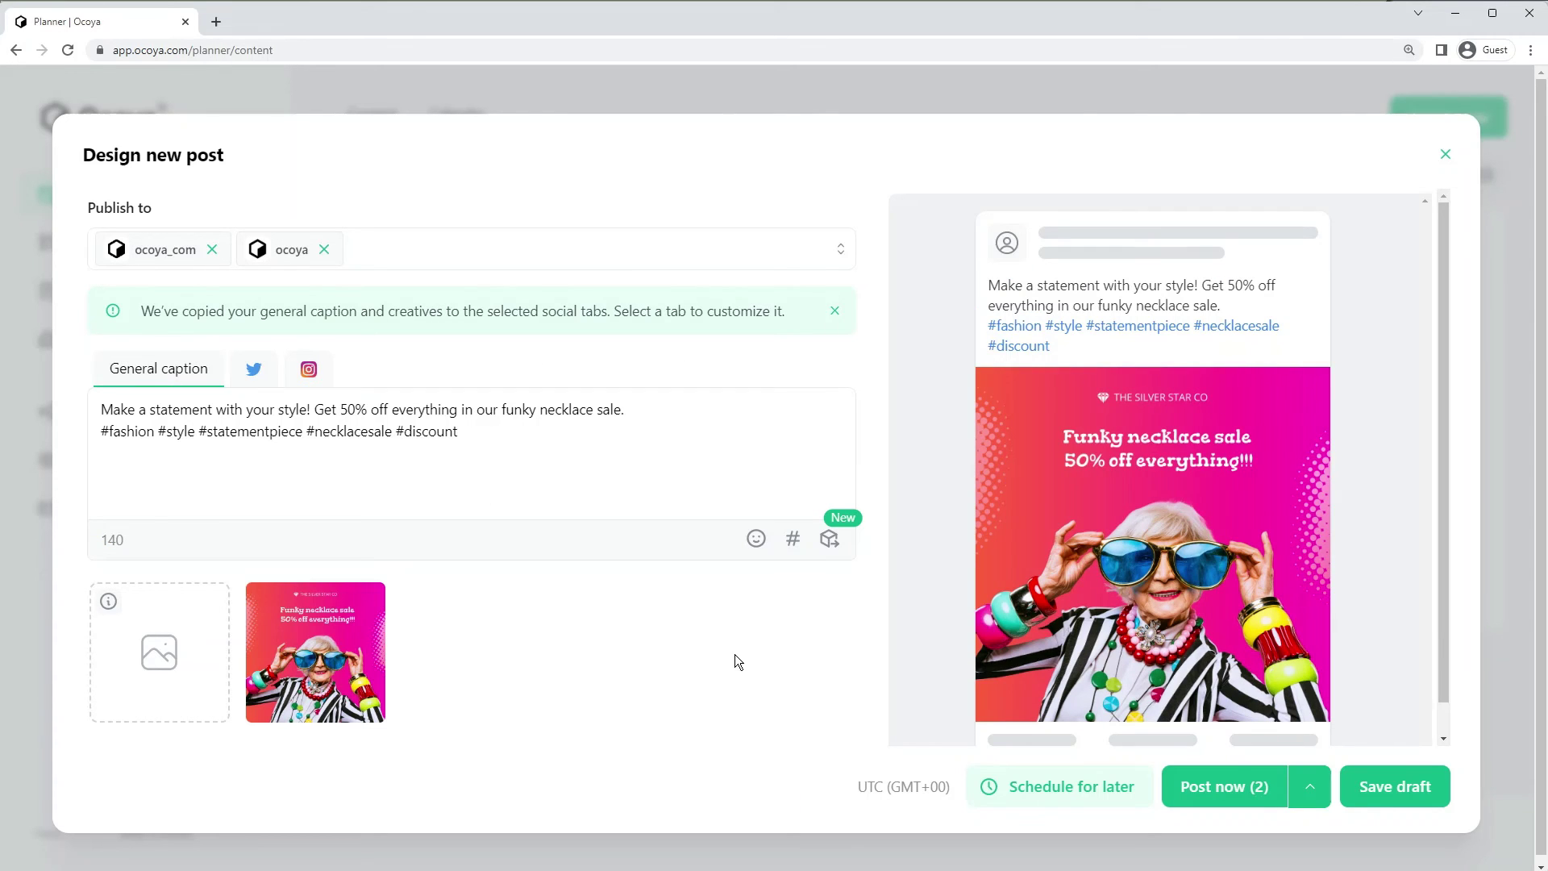
# Step: Schedule the post for both profiles on December 21, 2022, morning at 8:51 AM
pyautogui.click(1071, 788)
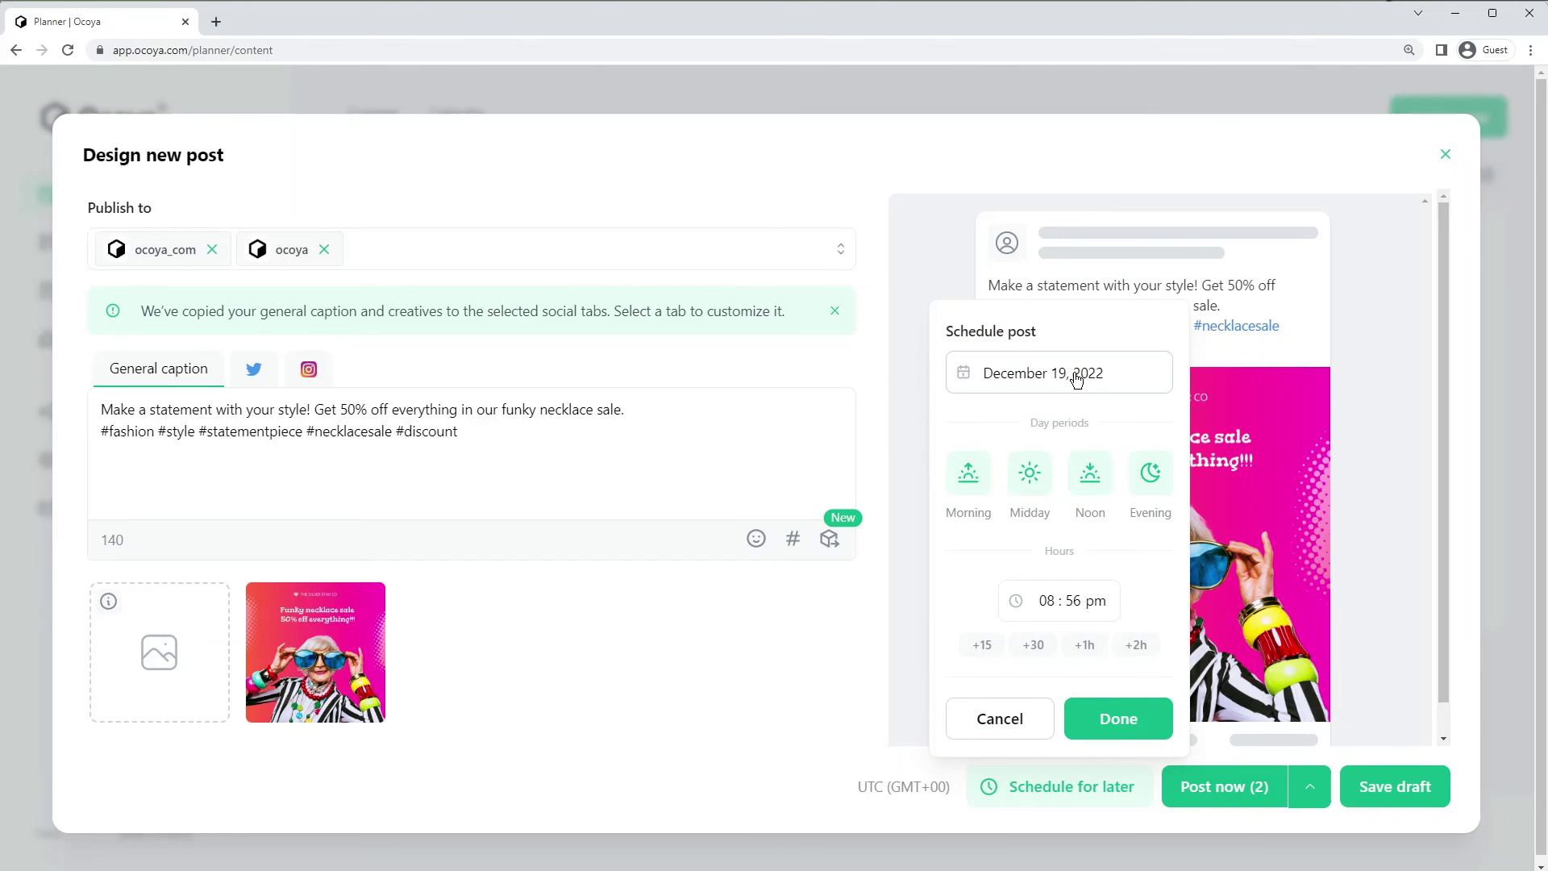
pyautogui.click(1075, 373)
pyautogui.click(1057, 634)
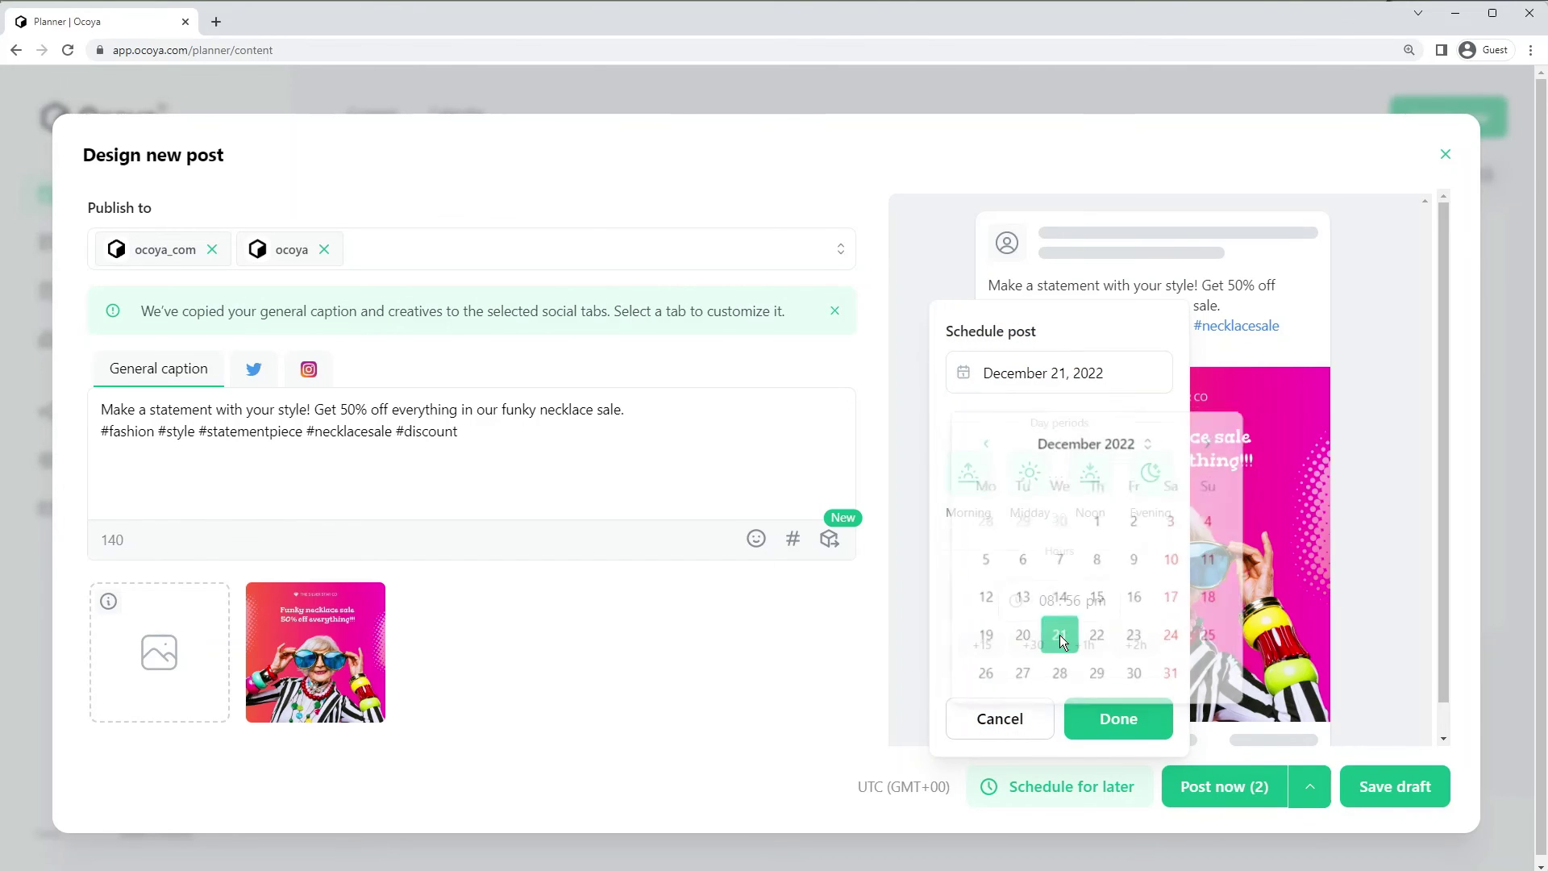
pyautogui.click(975, 496)
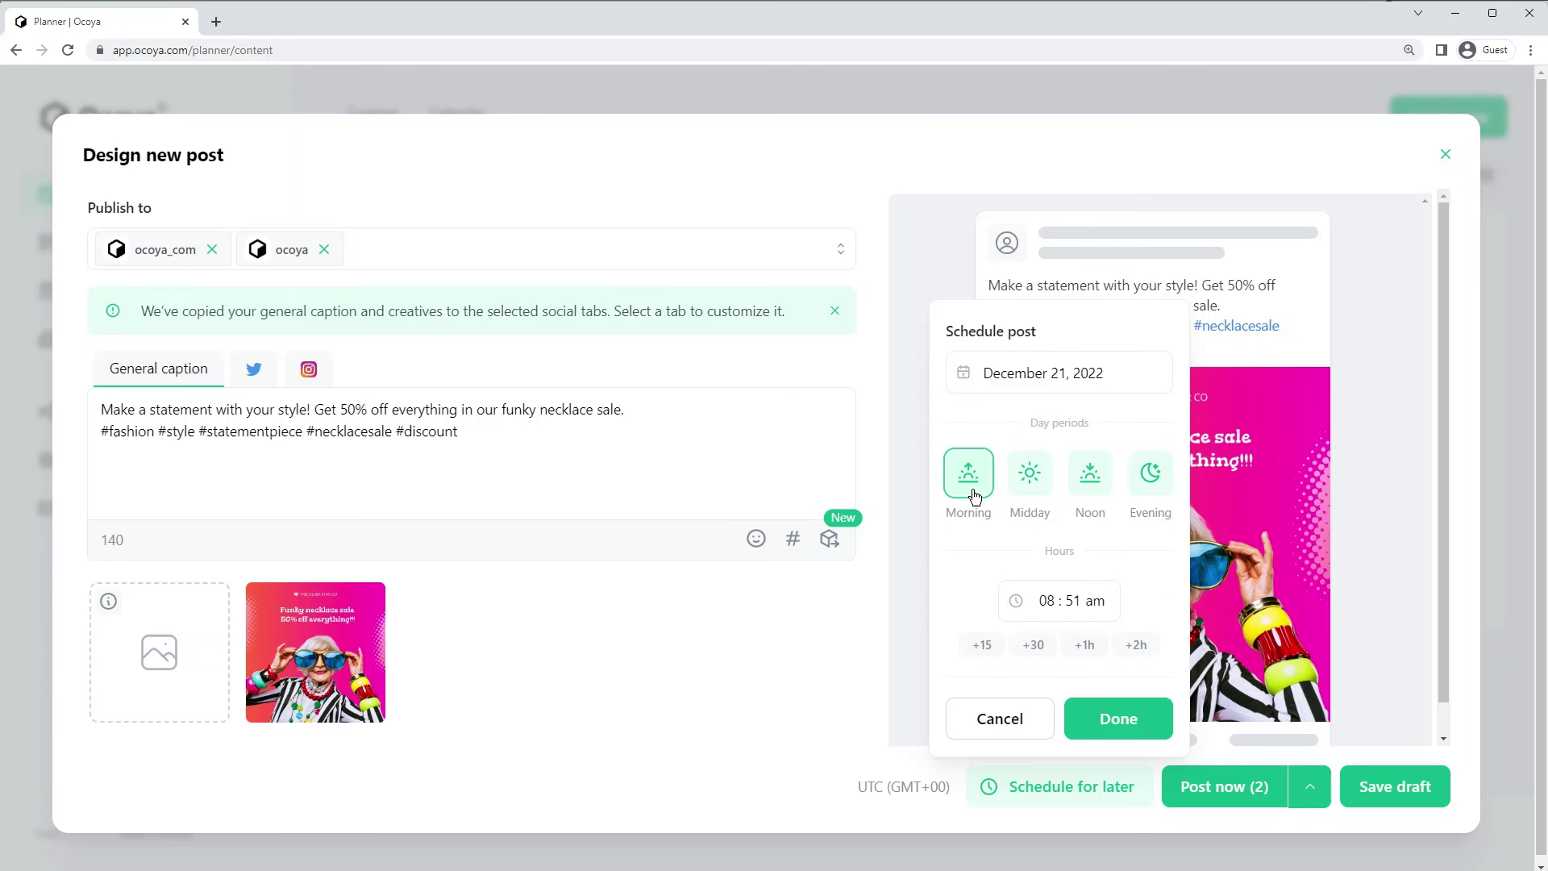
pyautogui.click(1122, 719)
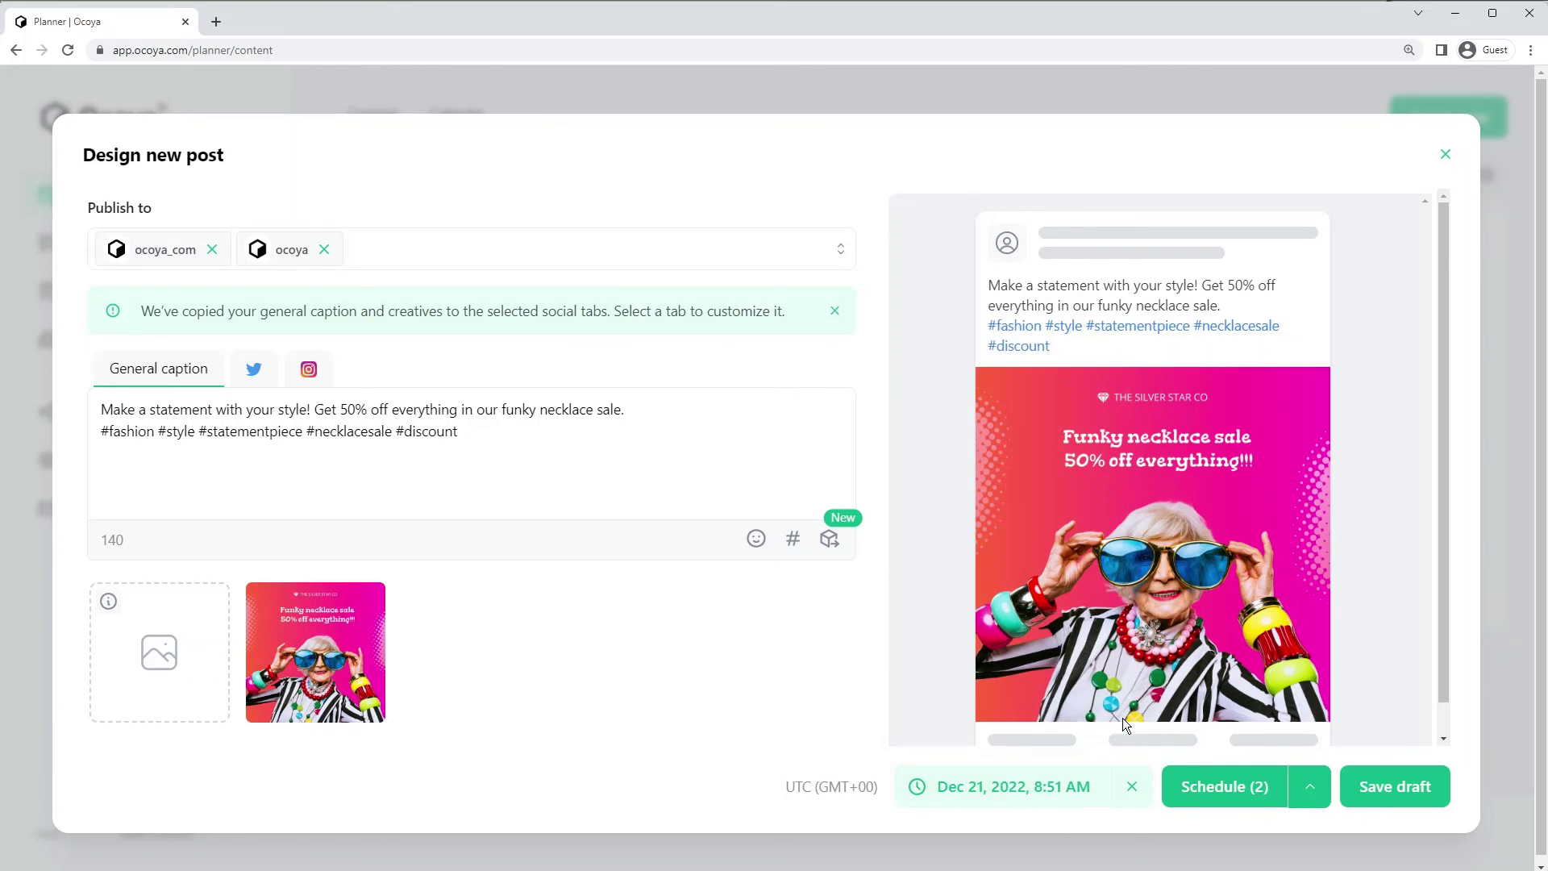
pyautogui.click(1239, 798)
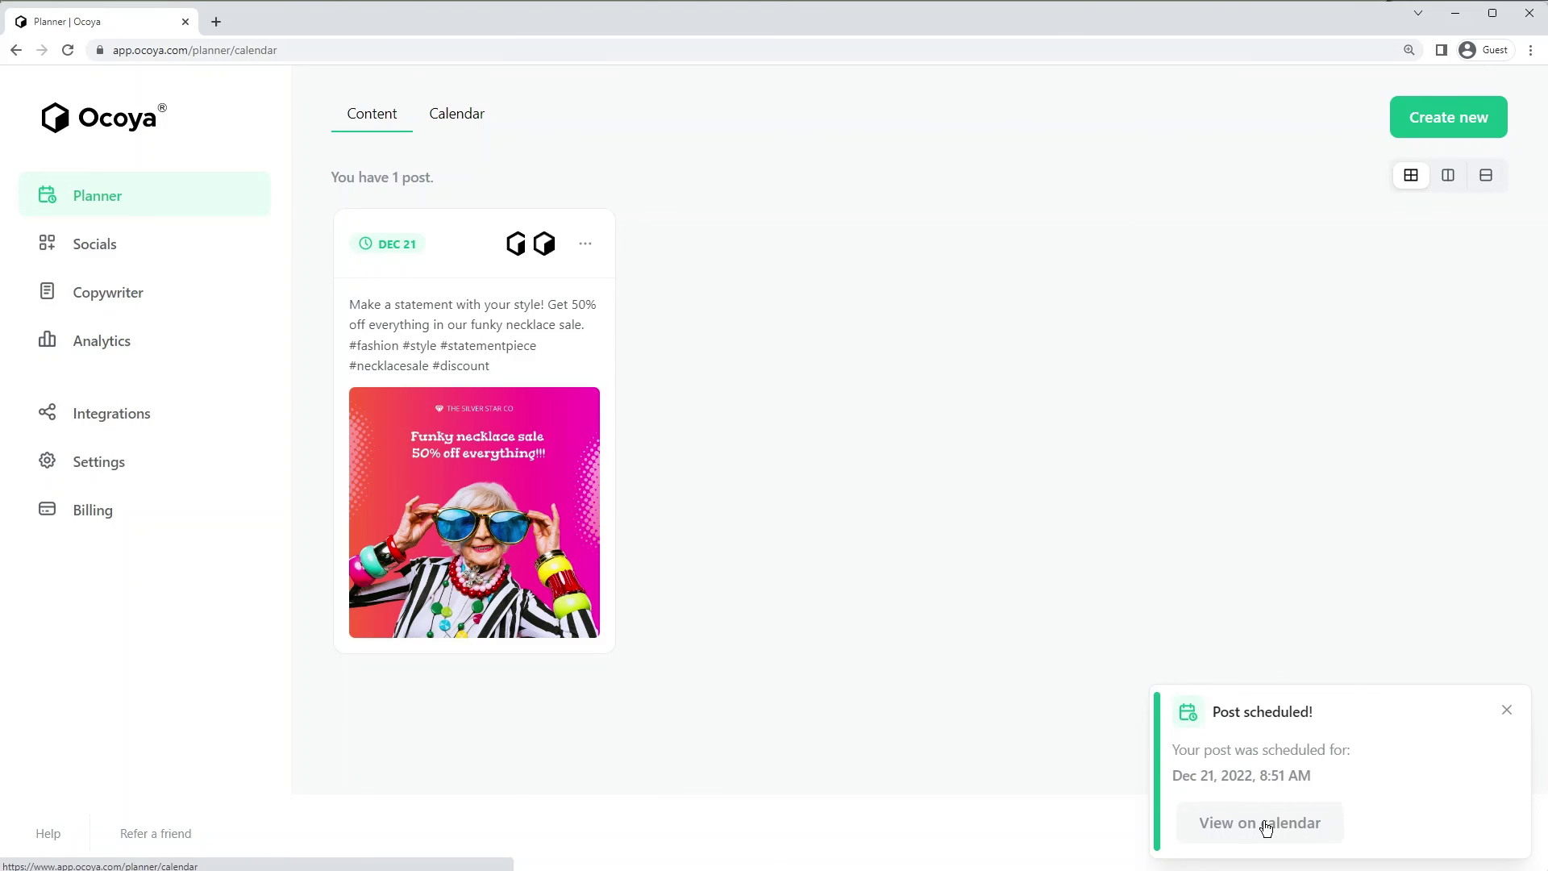
# Step: Open the necklace post scheduled for Wednesday, Dec 21 at 08:51 AM from the calendar week view
pyautogui.click(1265, 828)
pyautogui.scroll(2, 1237, 620)
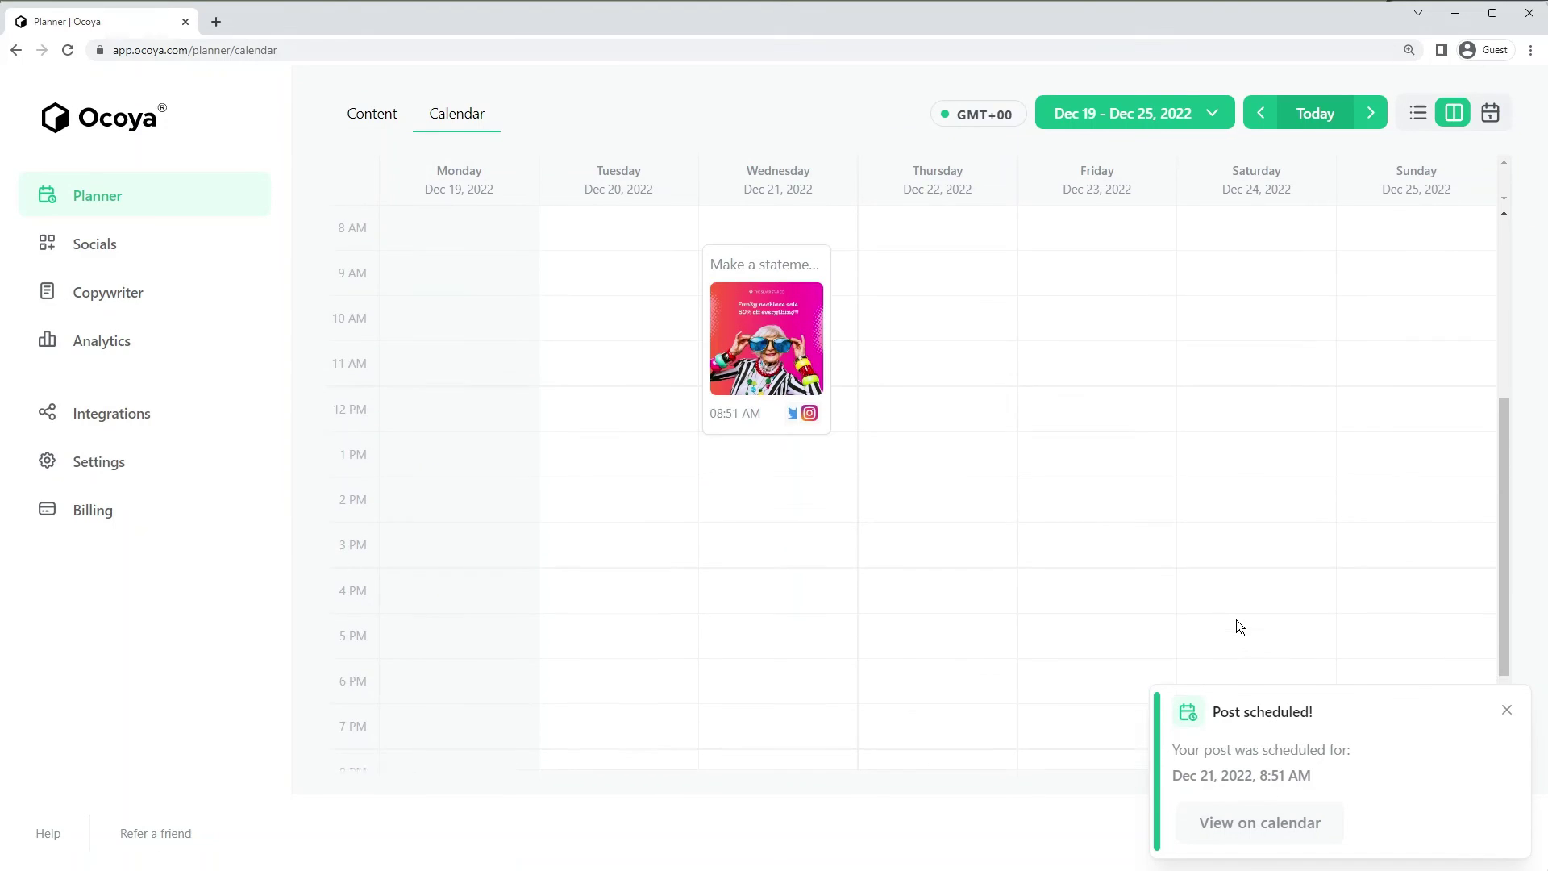
pyautogui.scroll(1, 1235, 620)
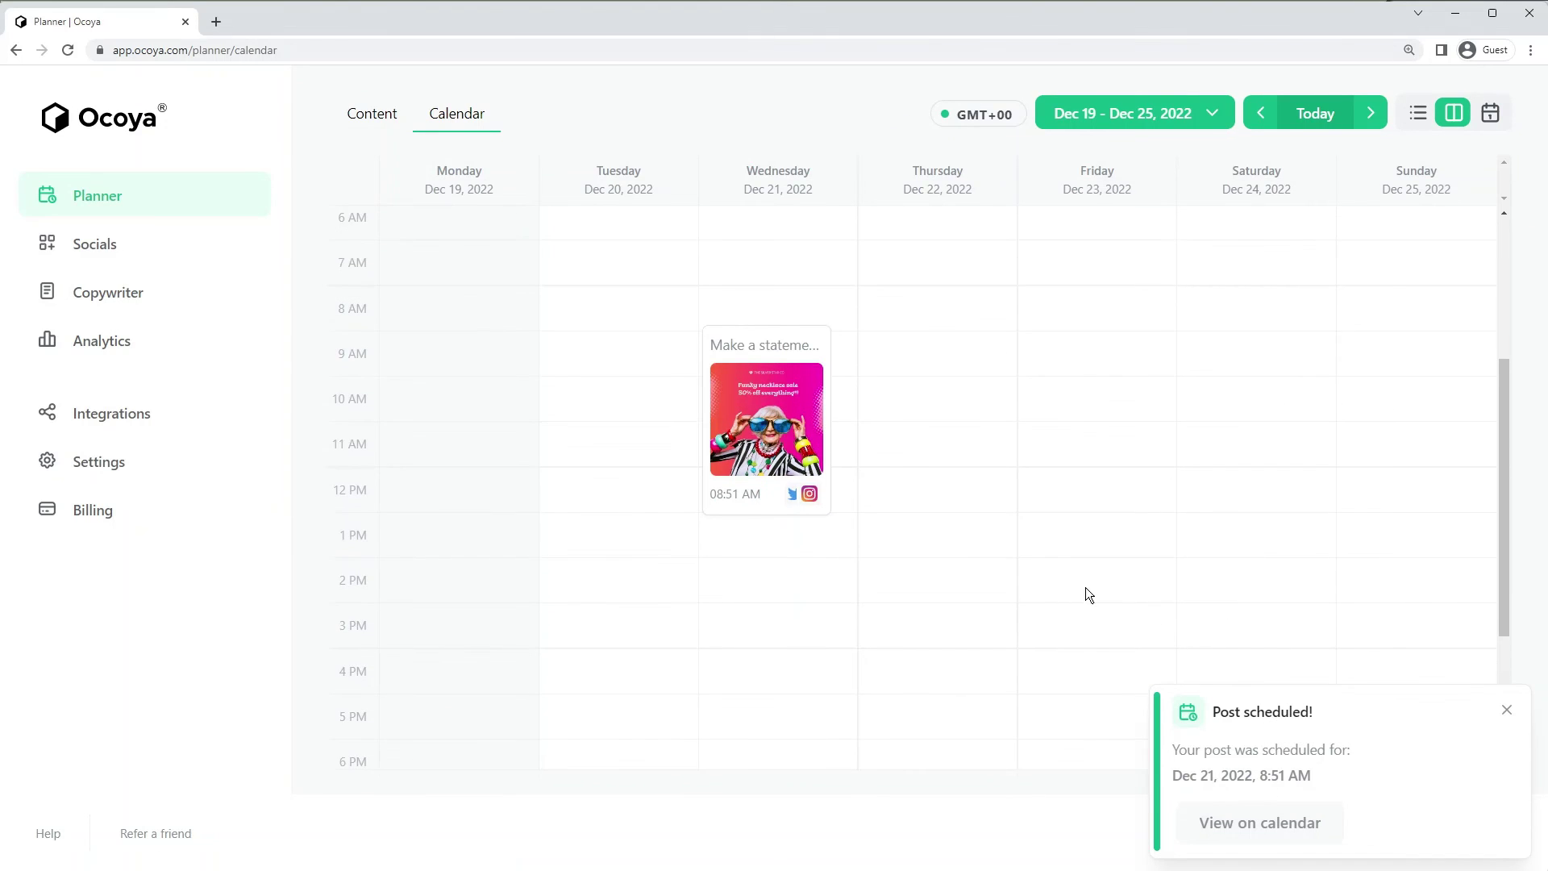
pyautogui.click(801, 441)
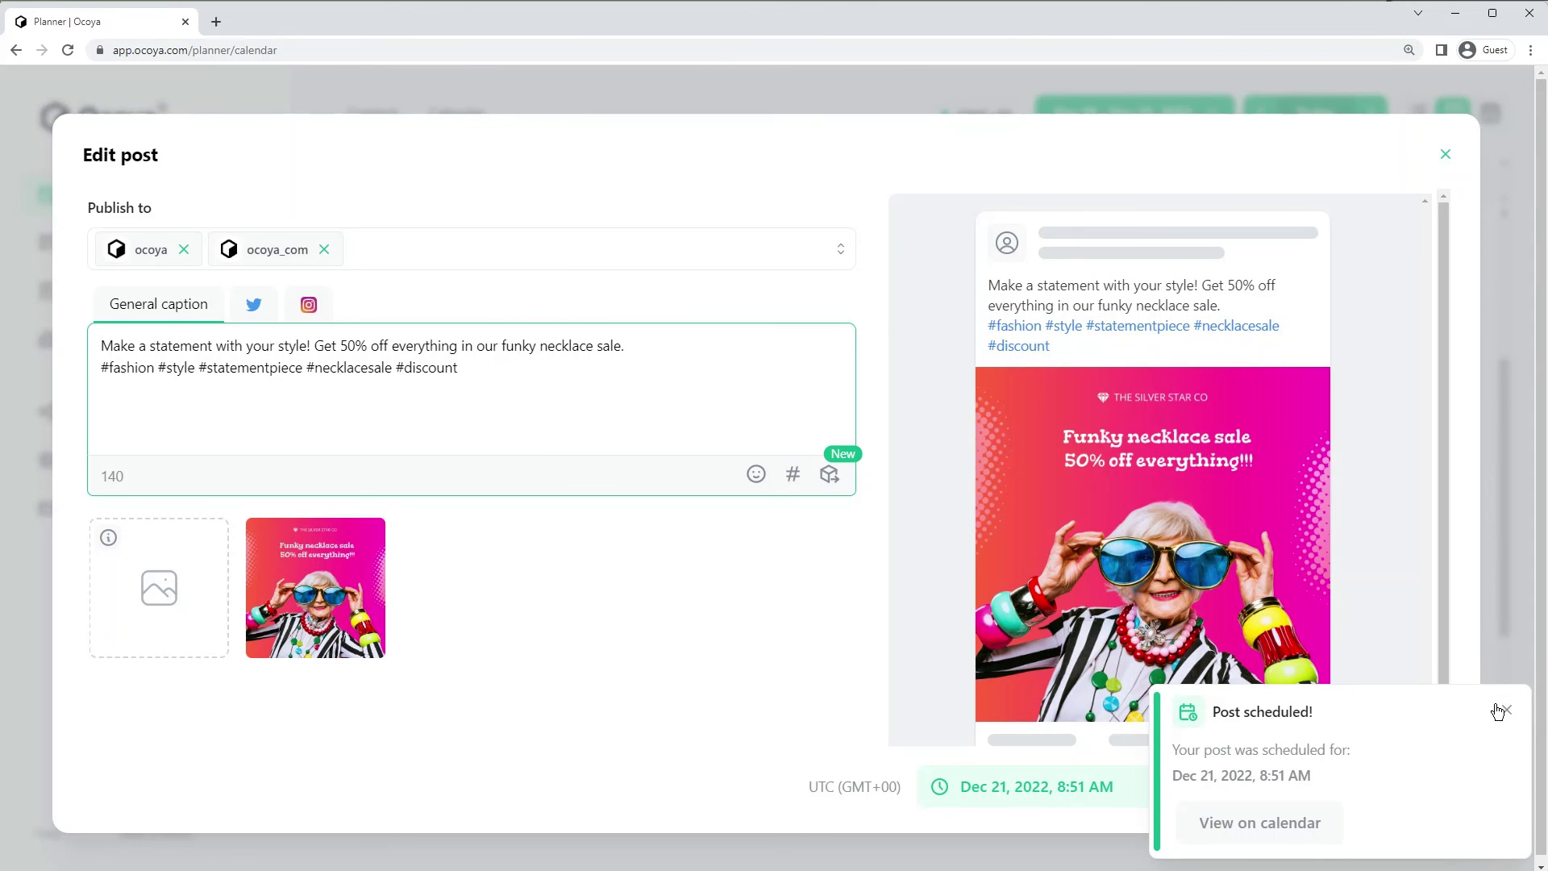
pyautogui.click(1503, 711)
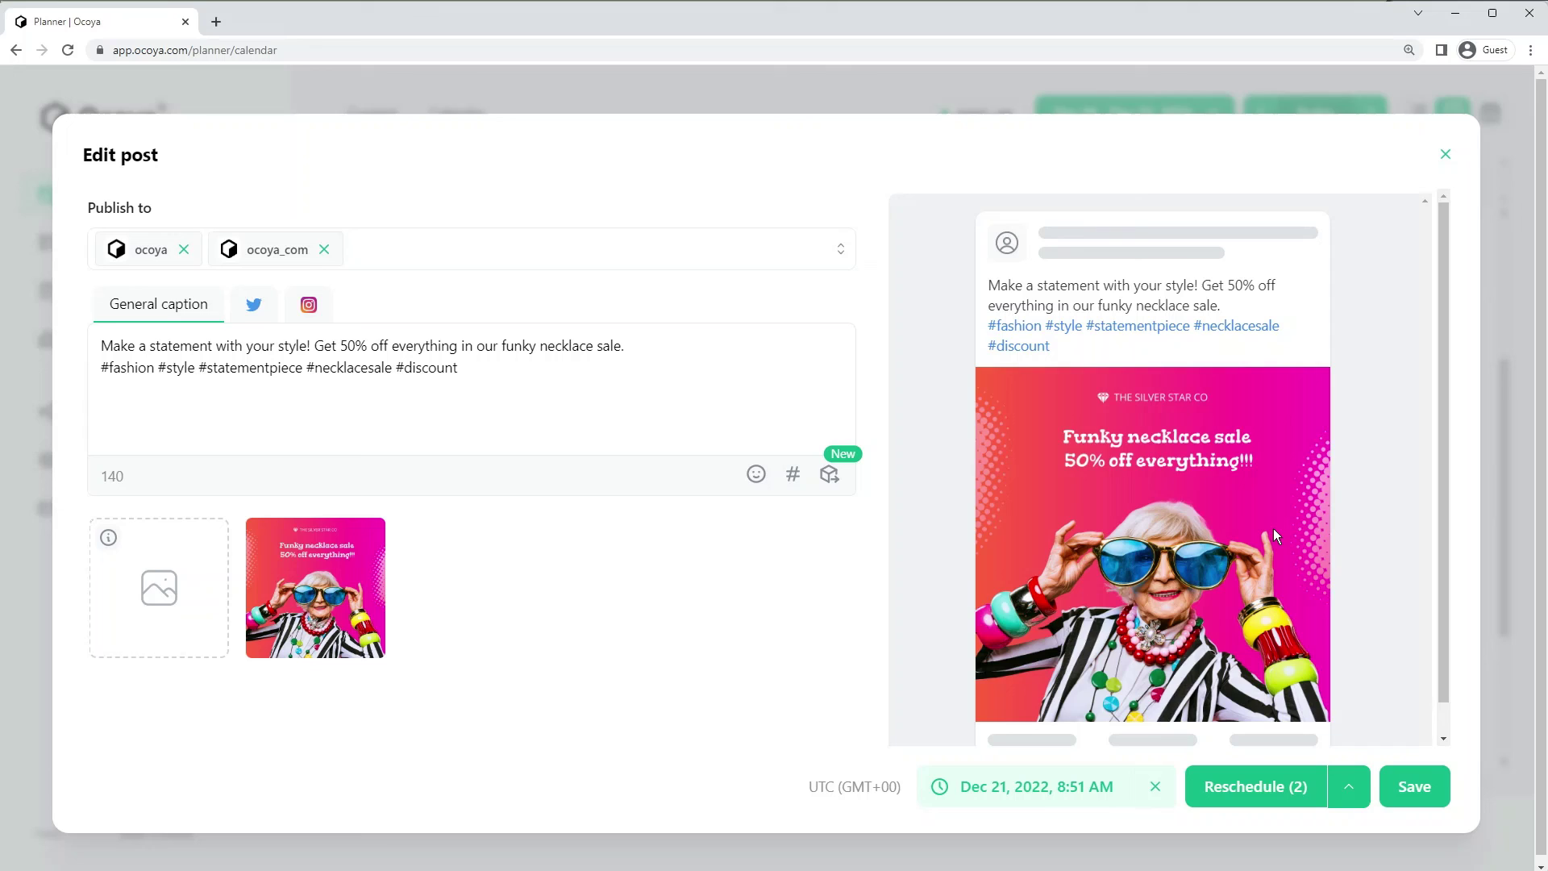